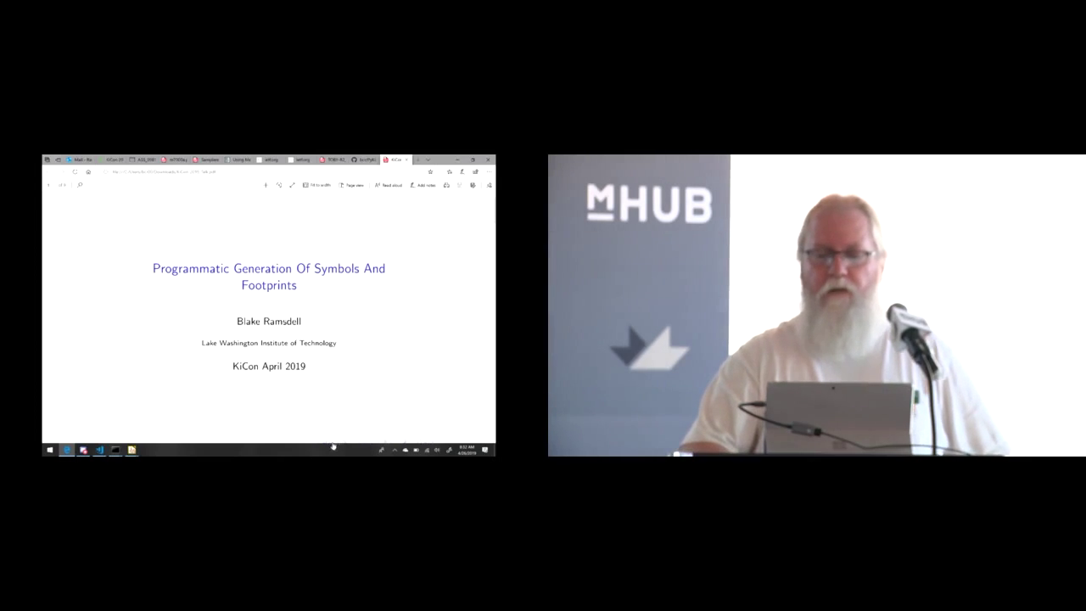
Advance KiCon_2019_Talk.pdf past the title page to the 'What's Your Problem, Pal?' slide.
{"action": "key", "text": "Page_Down"}
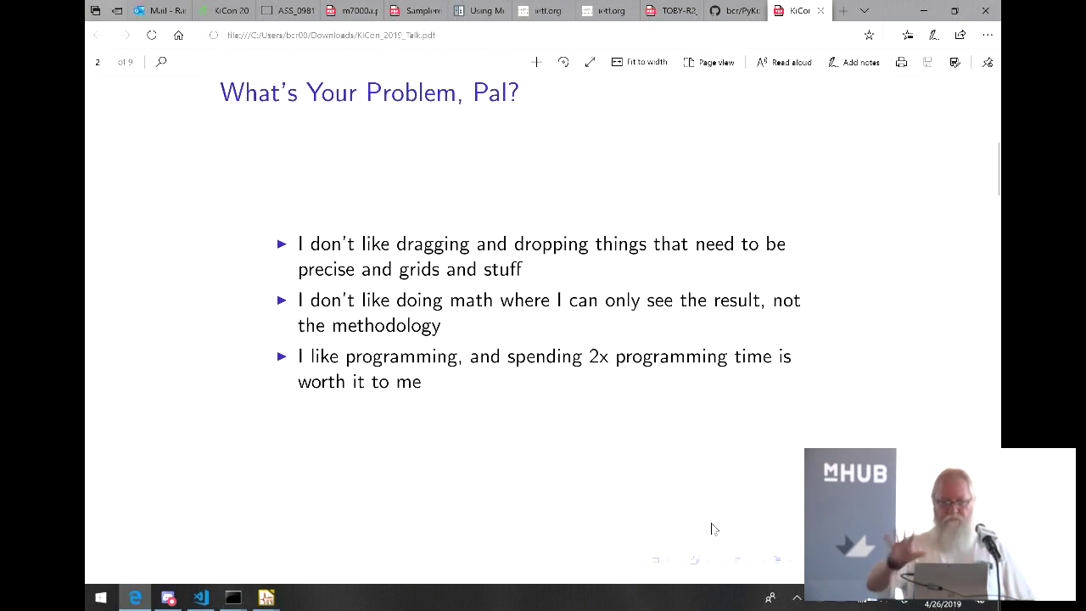
Scroll the talk PDF to page 3, 'Python Plus Our Friend Pint', about units and tolerance.
{"action": "scroll", "coordinate": [669, 564], "scroll_direction": "down", "scroll_amount": 5}
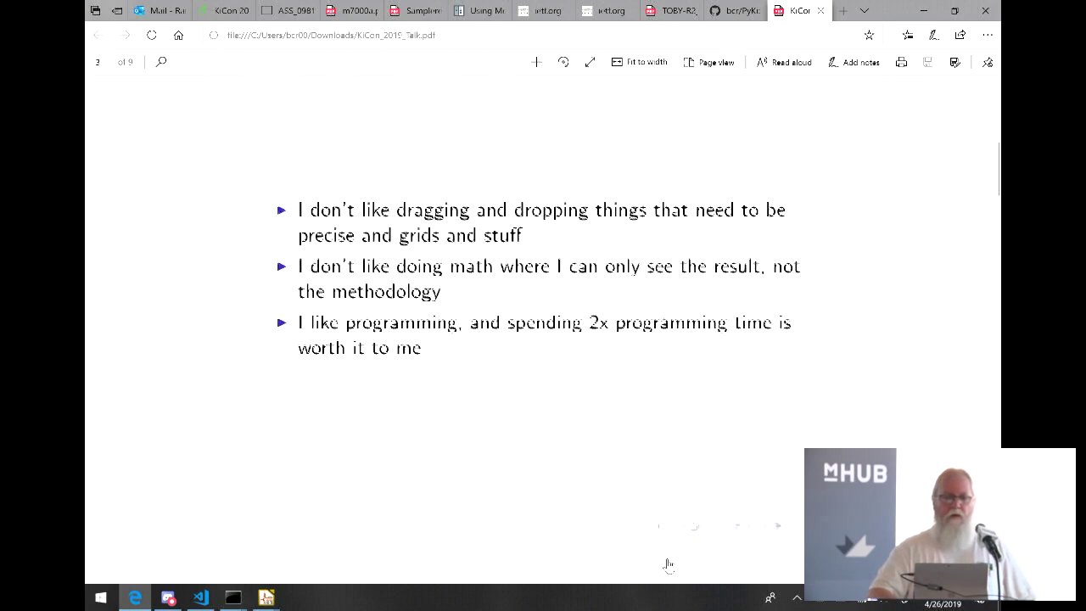
{"action": "scroll", "coordinate": [670, 414], "scroll_direction": "up", "scroll_amount": 1}
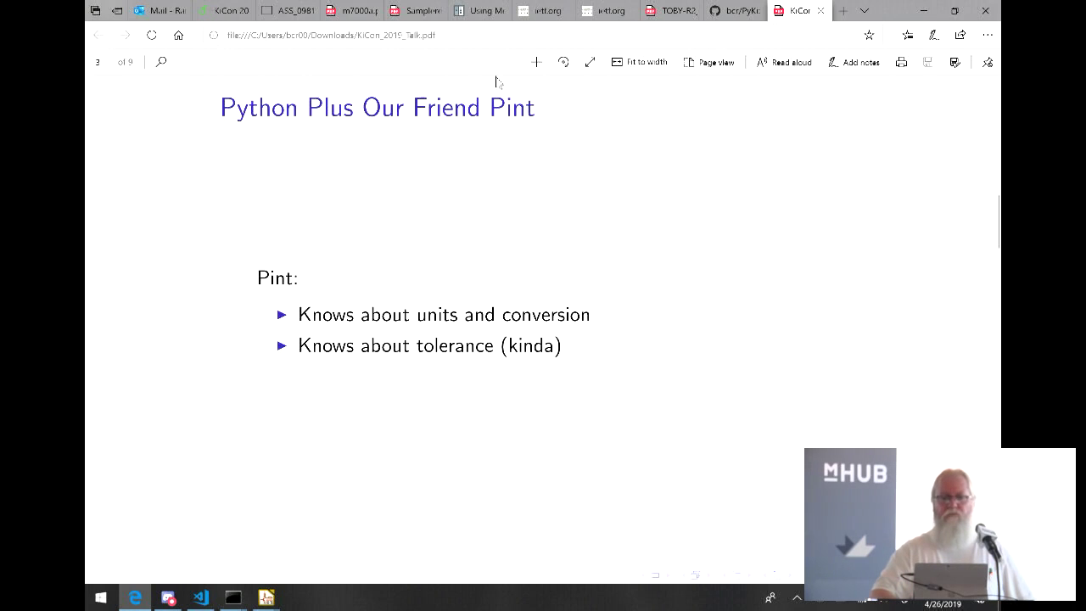
{"action": "left_click", "coordinate": [484, 12]}
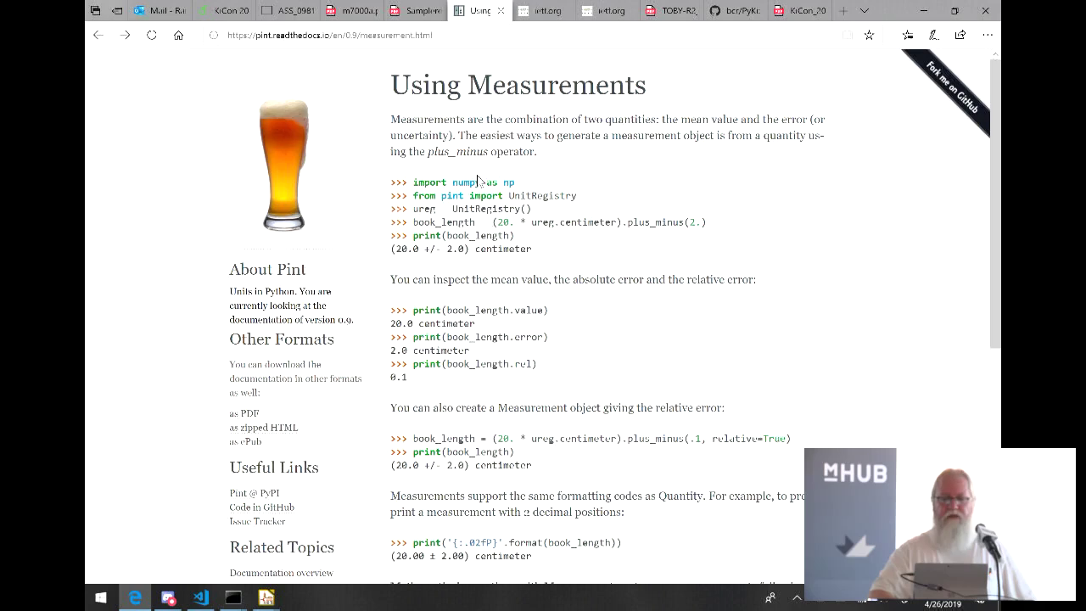
{"action": "scroll", "coordinate": [494, 231], "scroll_direction": "down", "scroll_amount": 1}
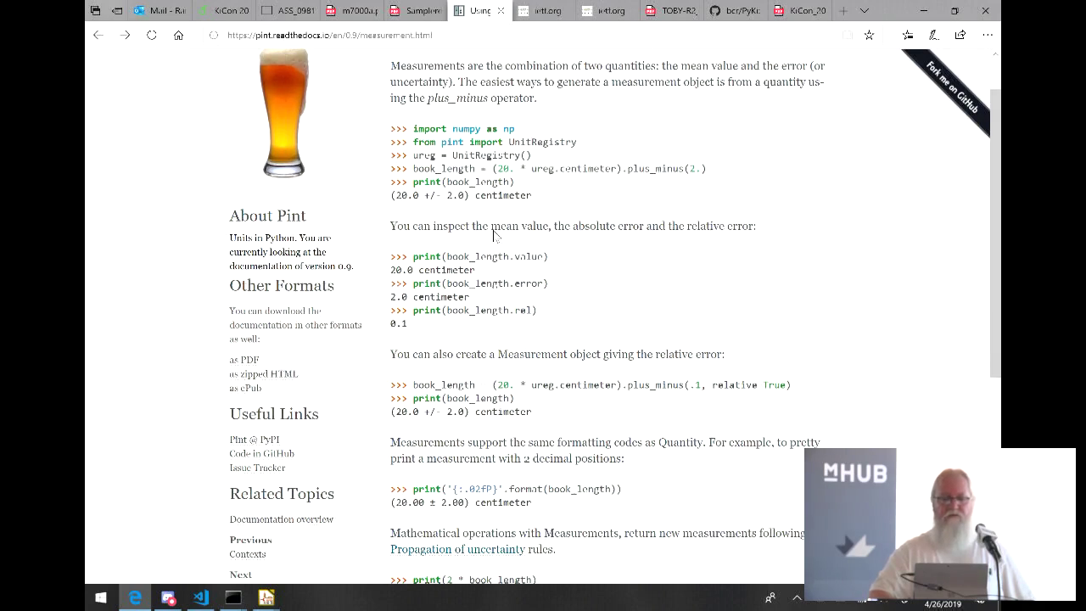
{"action": "scroll", "coordinate": [495, 235], "scroll_direction": "down", "scroll_amount": 1}
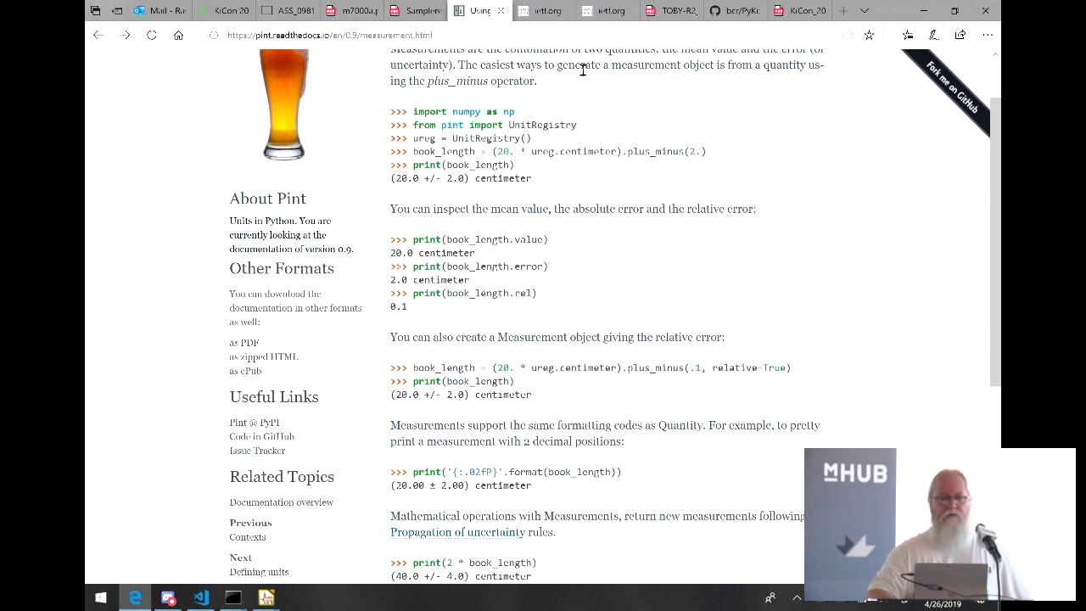
{"action": "left_click", "coordinate": [793, 11]}
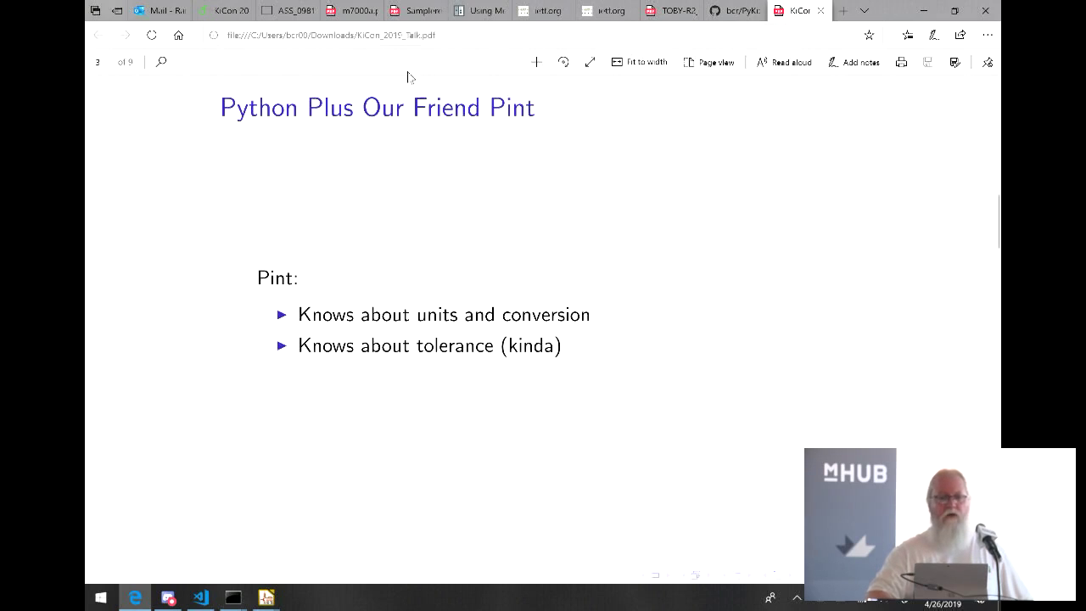
Compare the Sample report wiring diagram, then return to the m7000 datasheet's 44-pin PLCC/TQFP pinouts.
{"action": "left_click", "coordinate": [352, 10]}
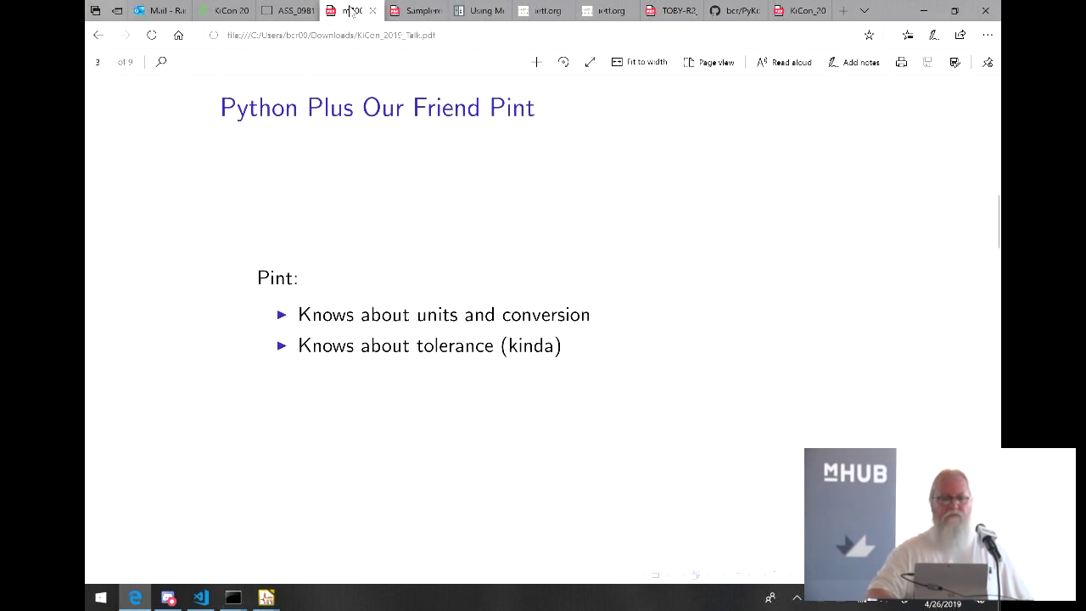
{"action": "left_click", "coordinate": [407, 12]}
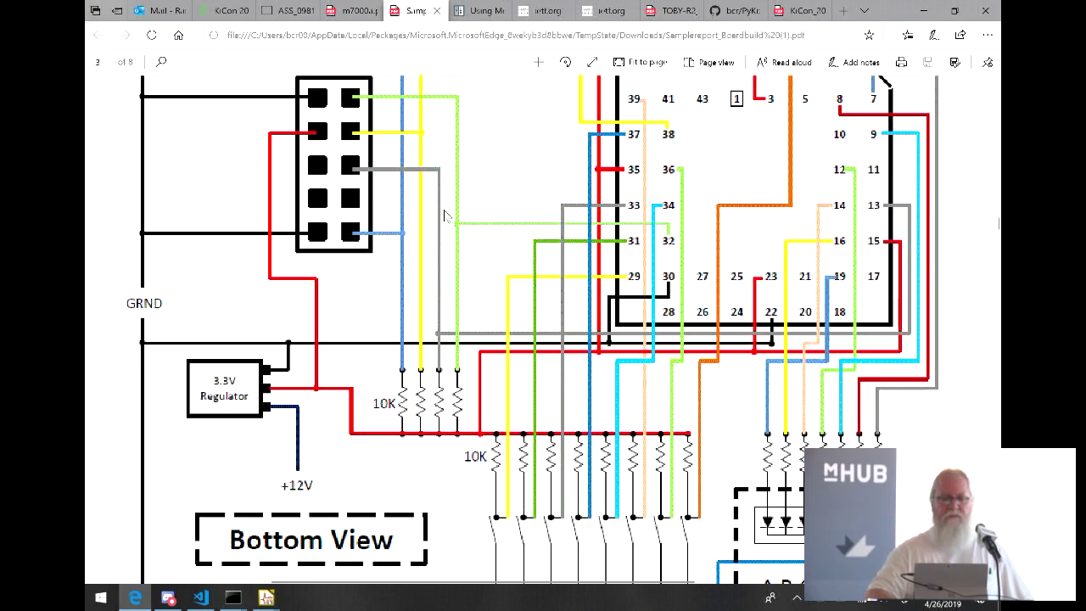
{"action": "scroll", "coordinate": [443, 216], "scroll_direction": "up", "scroll_amount": 1}
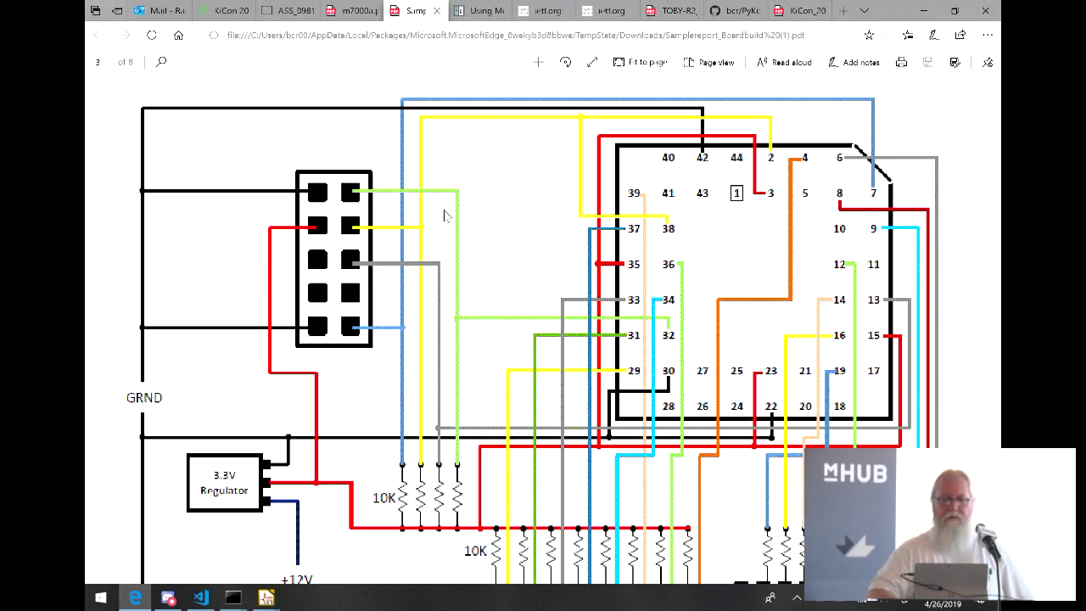
{"action": "scroll", "coordinate": [443, 216], "scroll_direction": "down", "scroll_amount": 1}
{"action": "scroll", "coordinate": [443, 215], "scroll_direction": "down", "scroll_amount": 2}
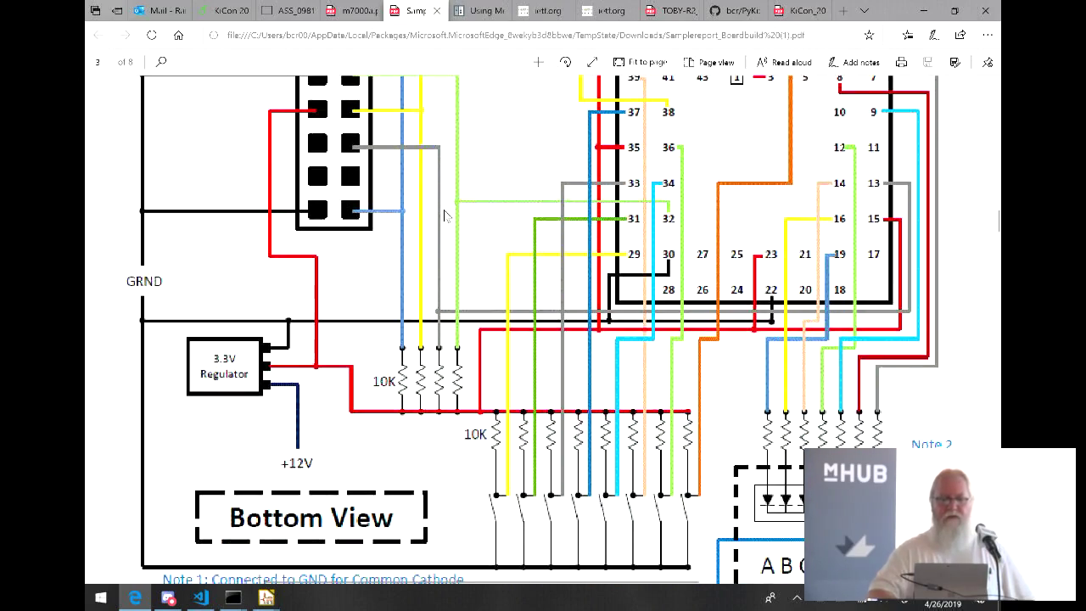
{"action": "scroll", "coordinate": [443, 216], "scroll_direction": "up", "scroll_amount": 1}
{"action": "scroll", "coordinate": [443, 215], "scroll_direction": "up", "scroll_amount": 2}
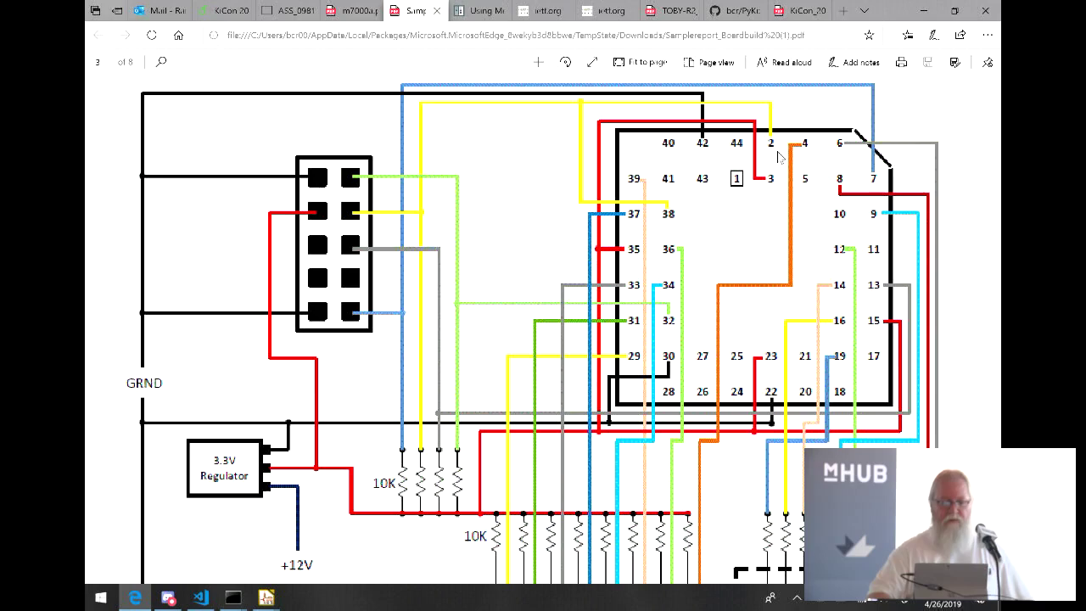
{"action": "scroll", "coordinate": [786, 127], "scroll_direction": "down", "scroll_amount": 1}
{"action": "scroll", "coordinate": [787, 123], "scroll_direction": "down", "scroll_amount": 3}
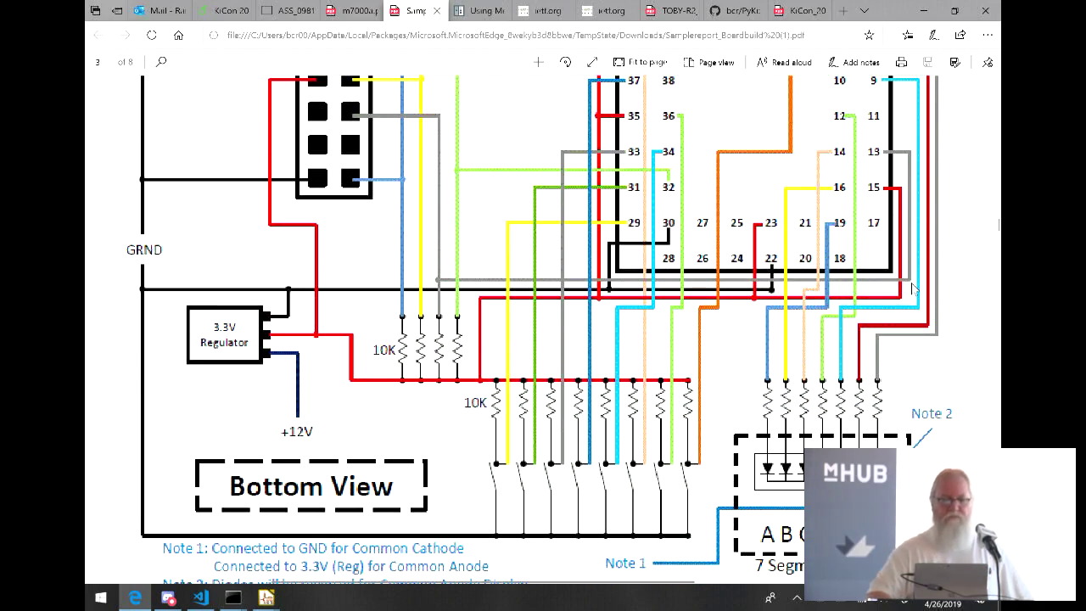
{"action": "scroll", "coordinate": [735, 146], "scroll_direction": "up", "scroll_amount": 3}
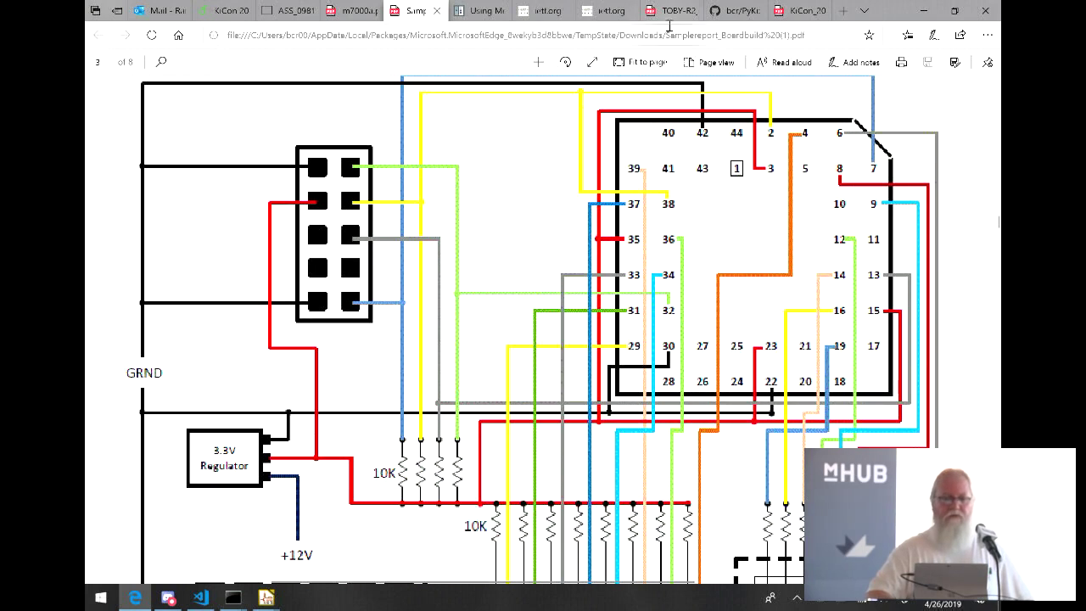
{"action": "left_click", "coordinate": [344, 12]}
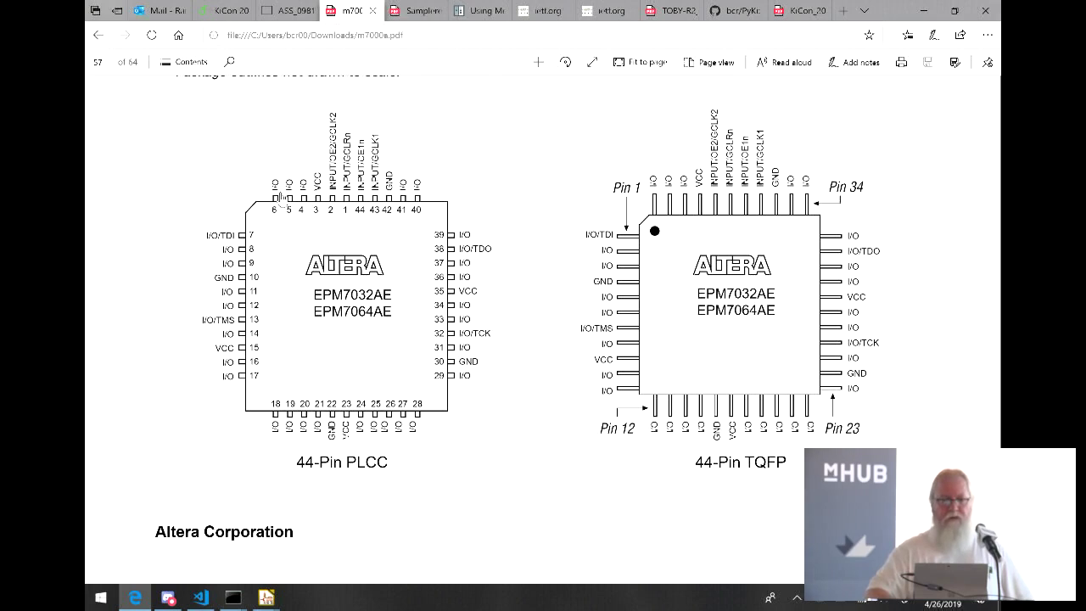
Open the ASS_0981 socket datasheet and look over its PLCC footprint drawing.
{"action": "left_click", "coordinate": [287, 10]}
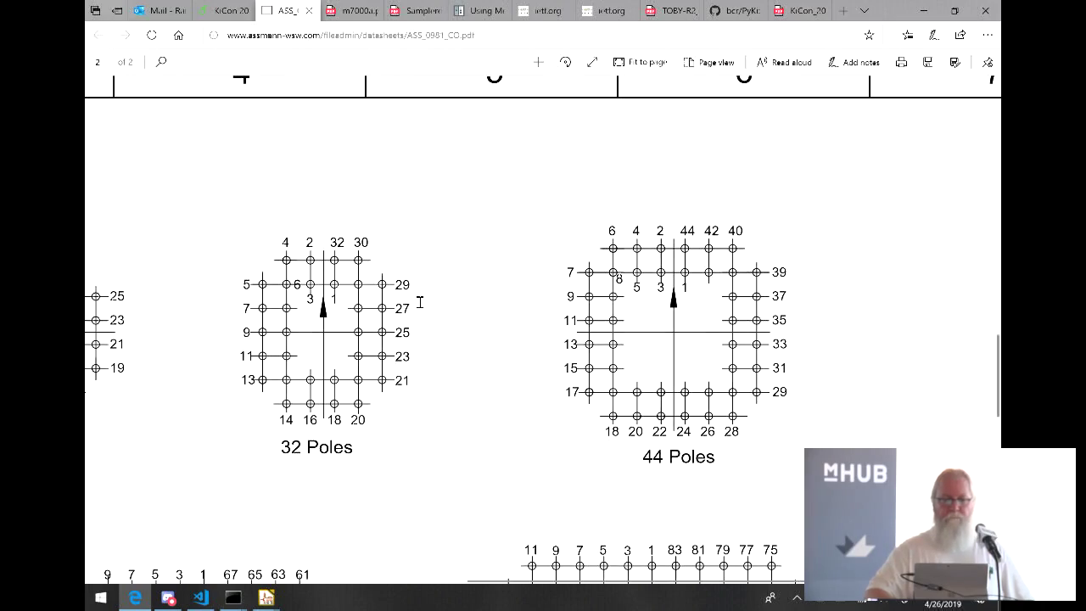
{"action": "scroll", "coordinate": [419, 303], "scroll_direction": "up", "scroll_amount": 10}
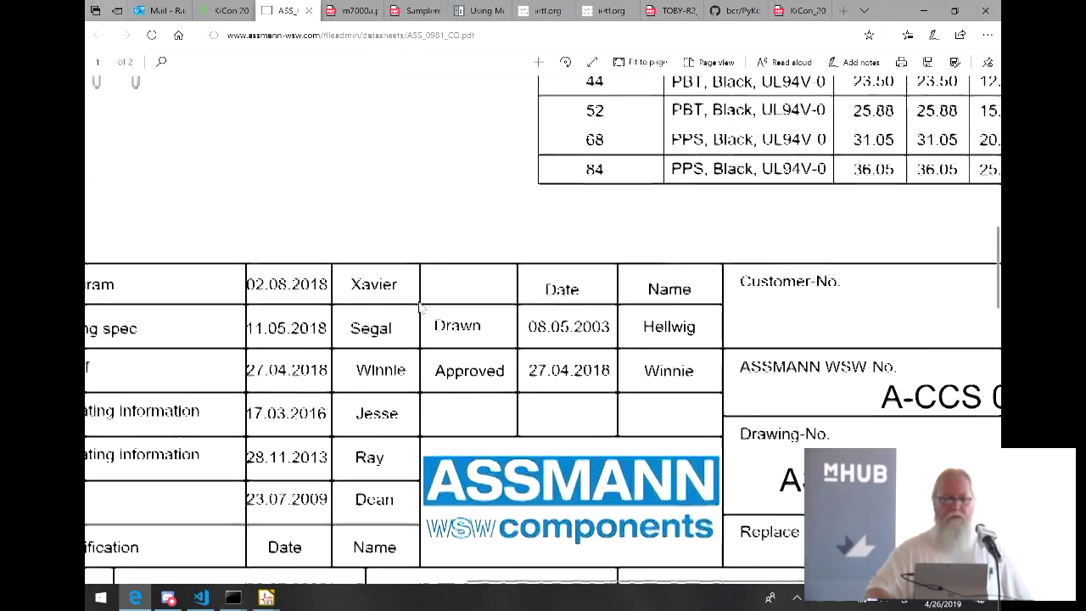
{"action": "scroll", "coordinate": [419, 307], "scroll_direction": "up", "scroll_amount": 10}
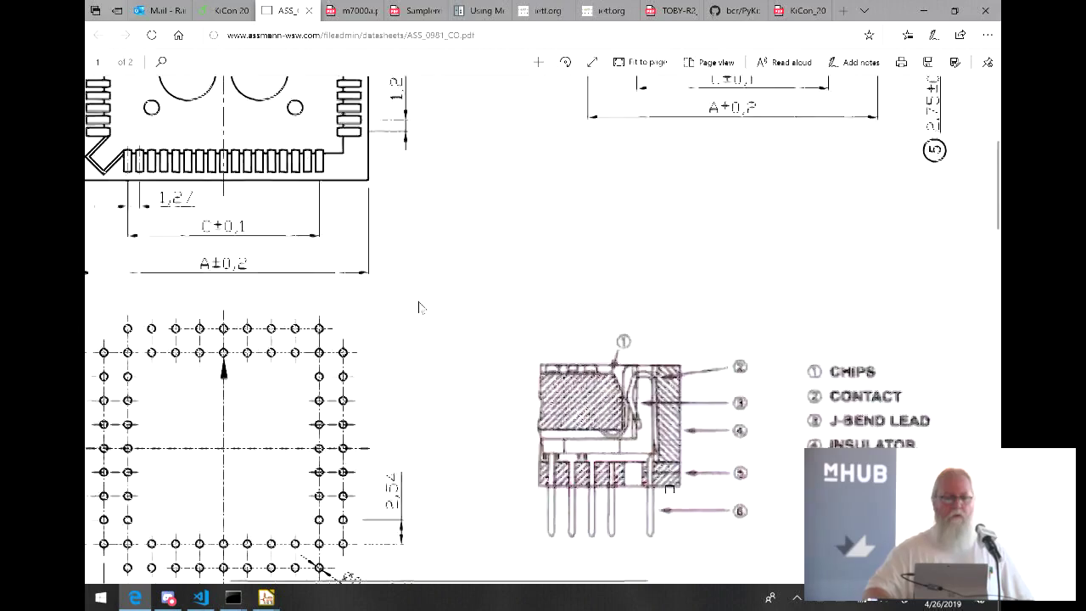
{"action": "scroll", "coordinate": [419, 307], "scroll_direction": "down", "scroll_amount": 3}
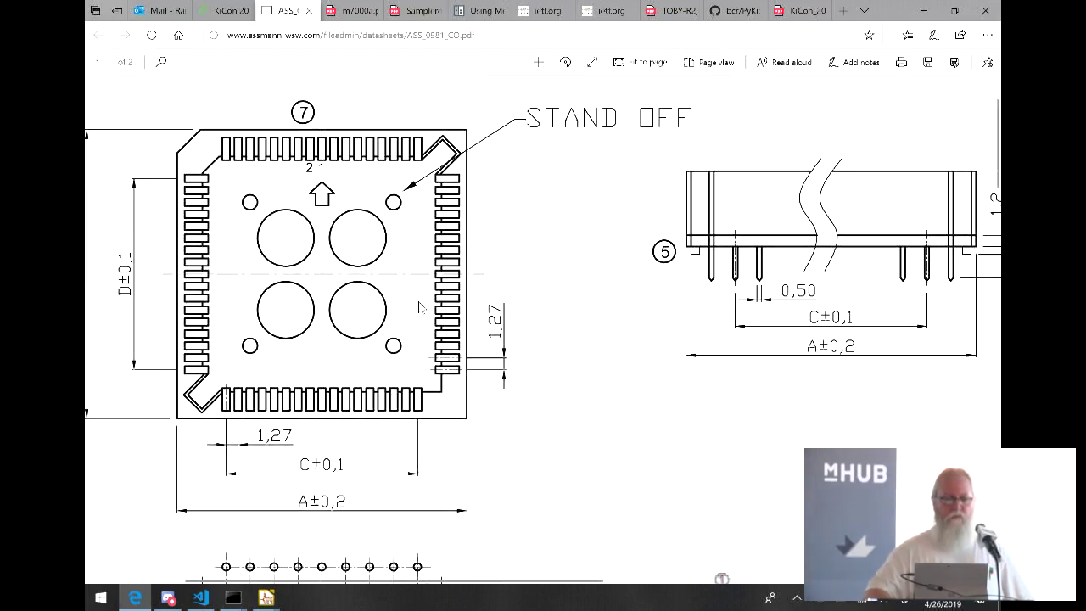
{"action": "scroll", "coordinate": [420, 308], "scroll_direction": "down", "scroll_amount": 3}
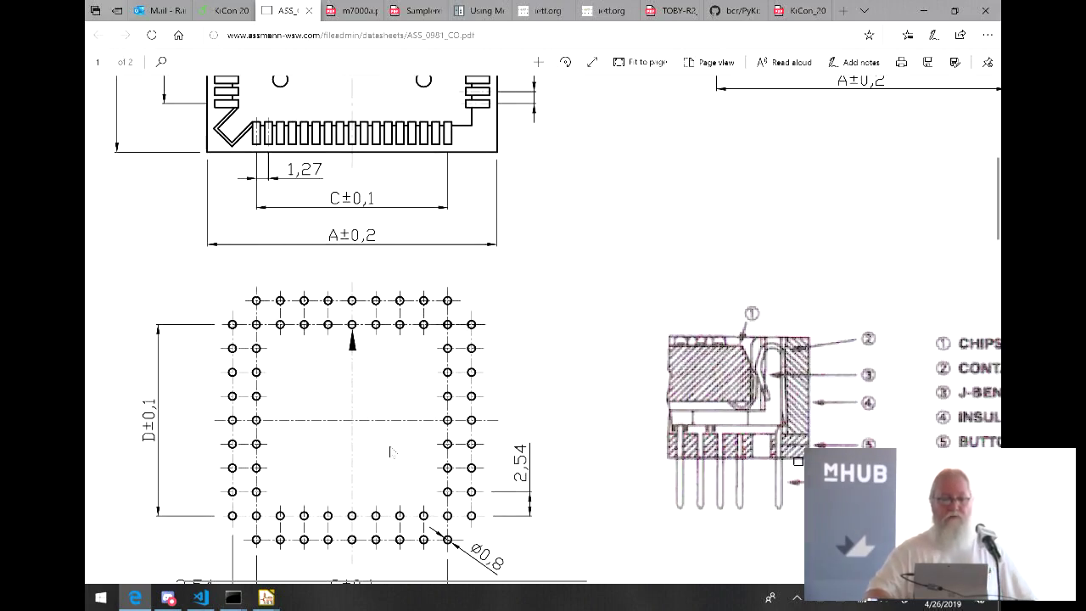
{"action": "scroll", "coordinate": [516, 452], "scroll_direction": "down", "scroll_amount": 1}
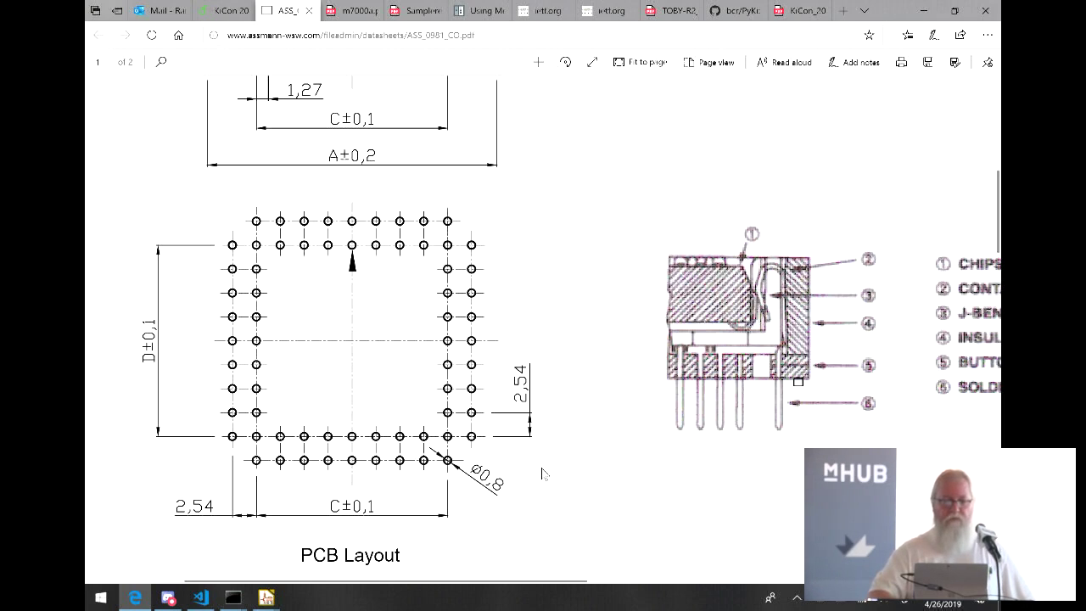
Scroll to the page-2 32- and 44-pole pin-out diagrams, then return to the talk slides.
{"action": "scroll", "coordinate": [543, 474], "scroll_direction": "down", "scroll_amount": 3}
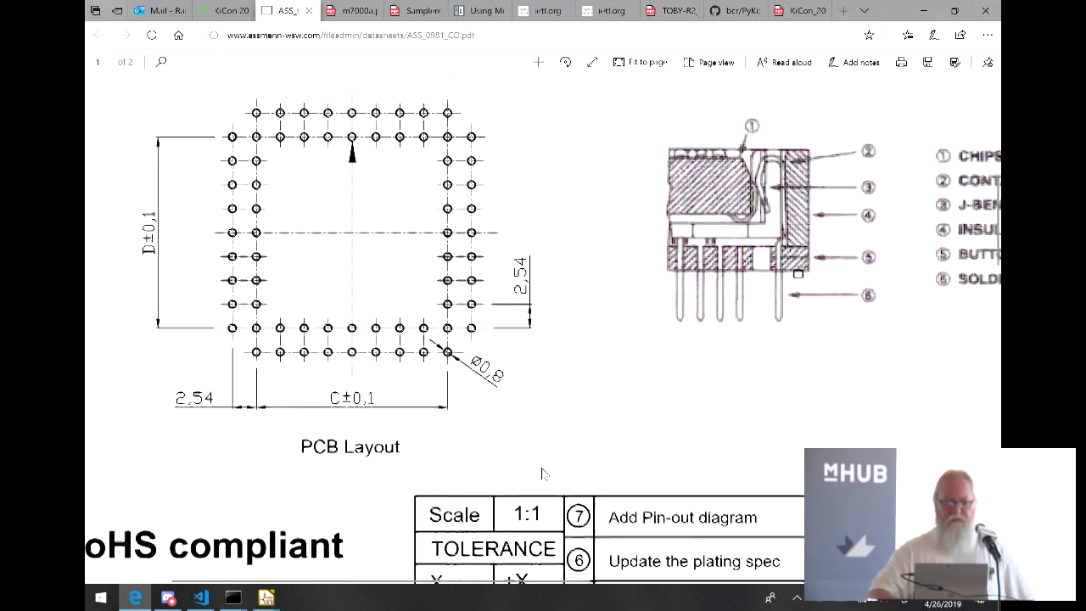
{"action": "scroll", "coordinate": [543, 479], "scroll_direction": "down", "scroll_amount": 5}
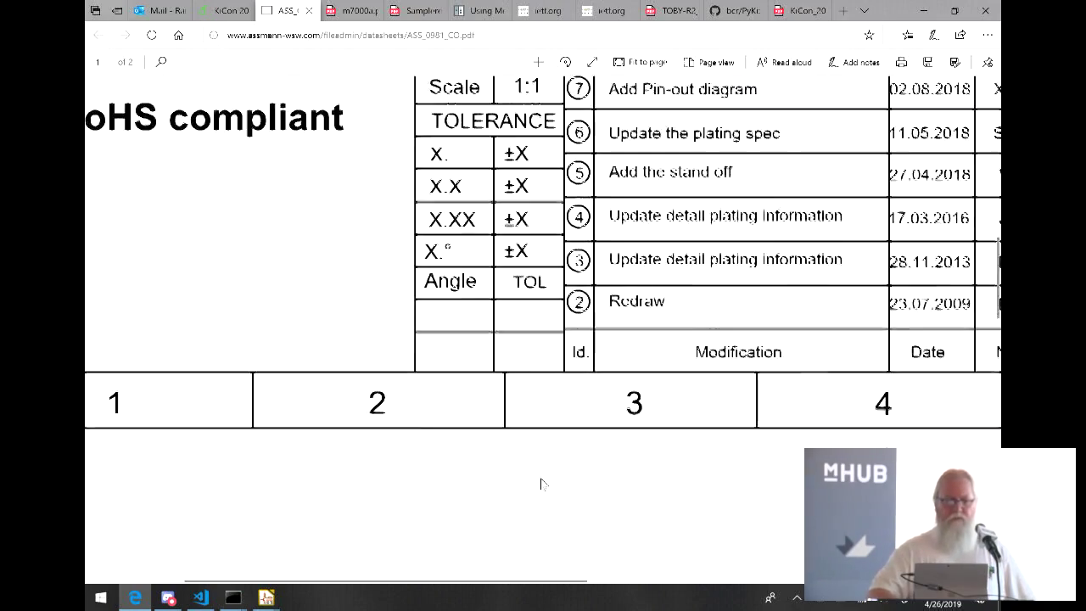
{"action": "scroll", "coordinate": [543, 484], "scroll_direction": "down", "scroll_amount": 5}
{"action": "scroll", "coordinate": [543, 484], "scroll_direction": "right", "scroll_amount": 5}
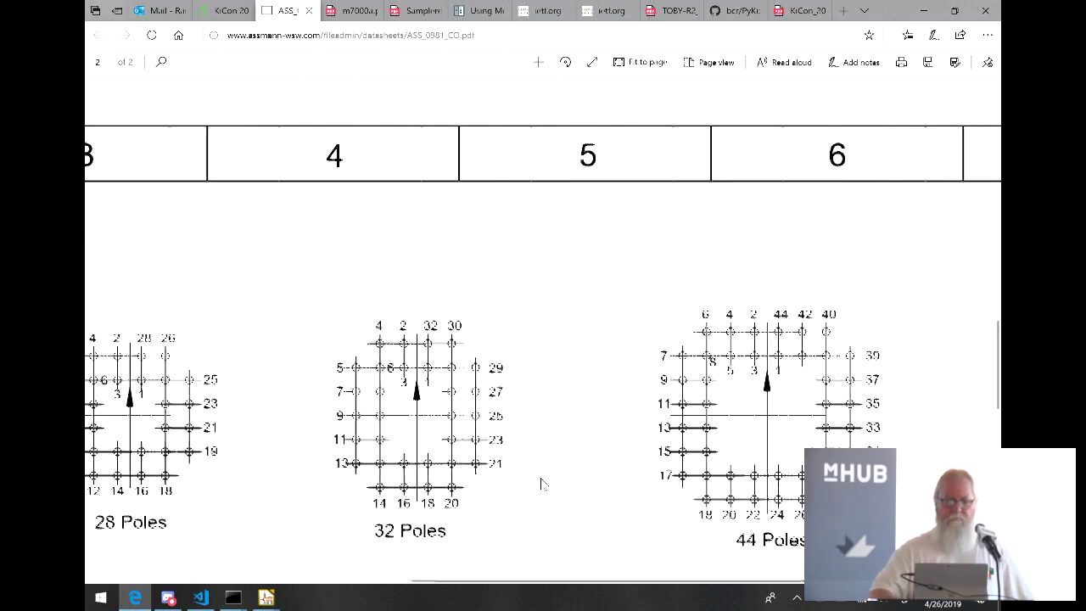
{"action": "scroll", "coordinate": [540, 484], "scroll_direction": "right", "scroll_amount": 4}
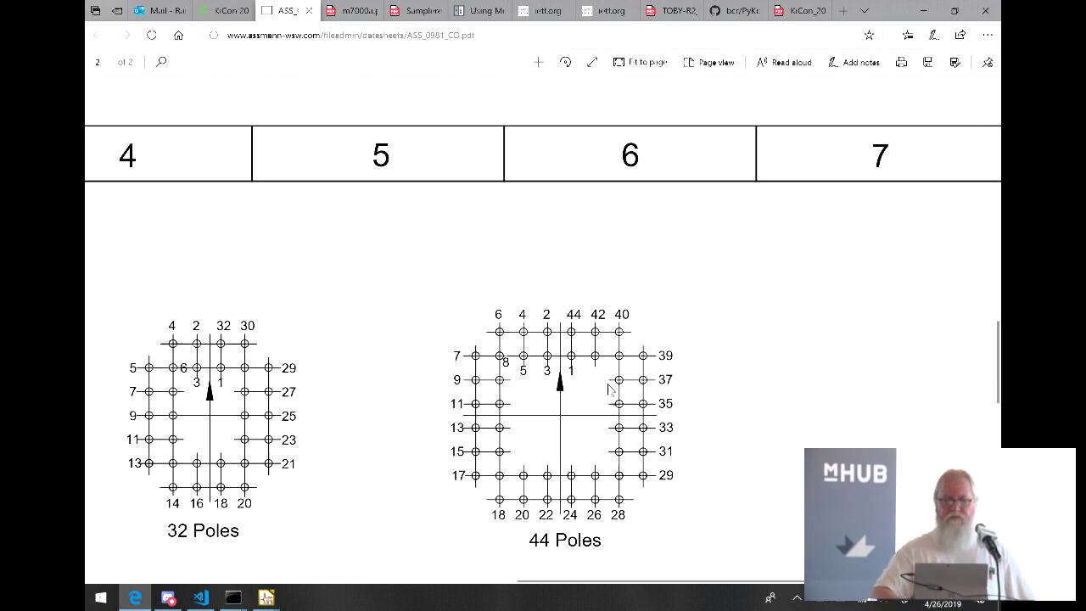
{"action": "scroll", "coordinate": [595, 405], "scroll_direction": "down", "scroll_amount": 2}
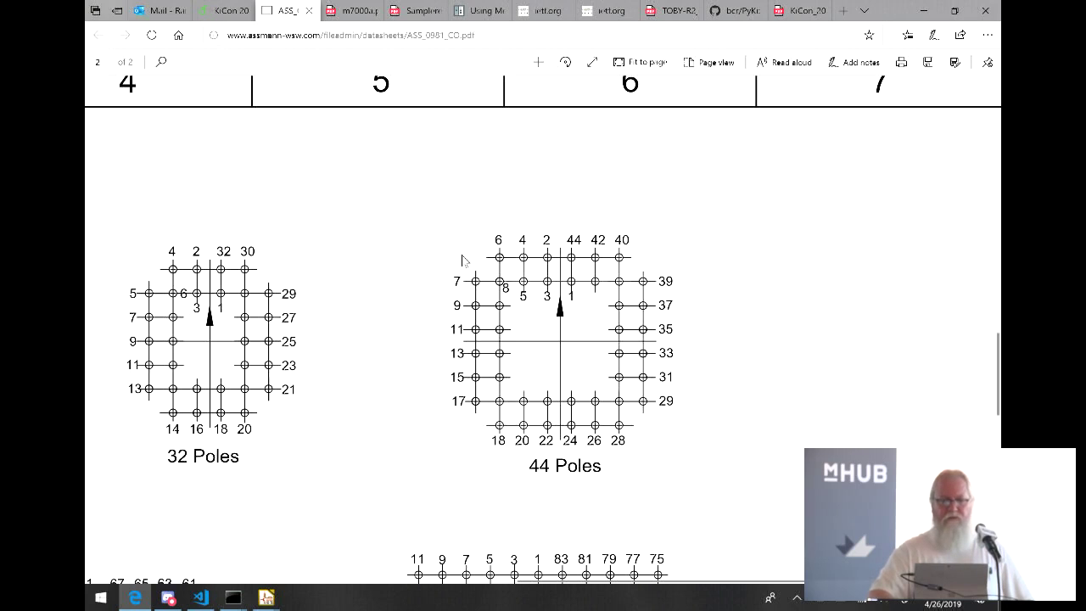
{"action": "left_click", "coordinate": [794, 11]}
Scroll the talk from page 3 to the 'How To Generate?' slide, then show the ASS_0981 datasheet.
{"action": "scroll", "coordinate": [360, 578], "scroll_direction": "down", "scroll_amount": 1}
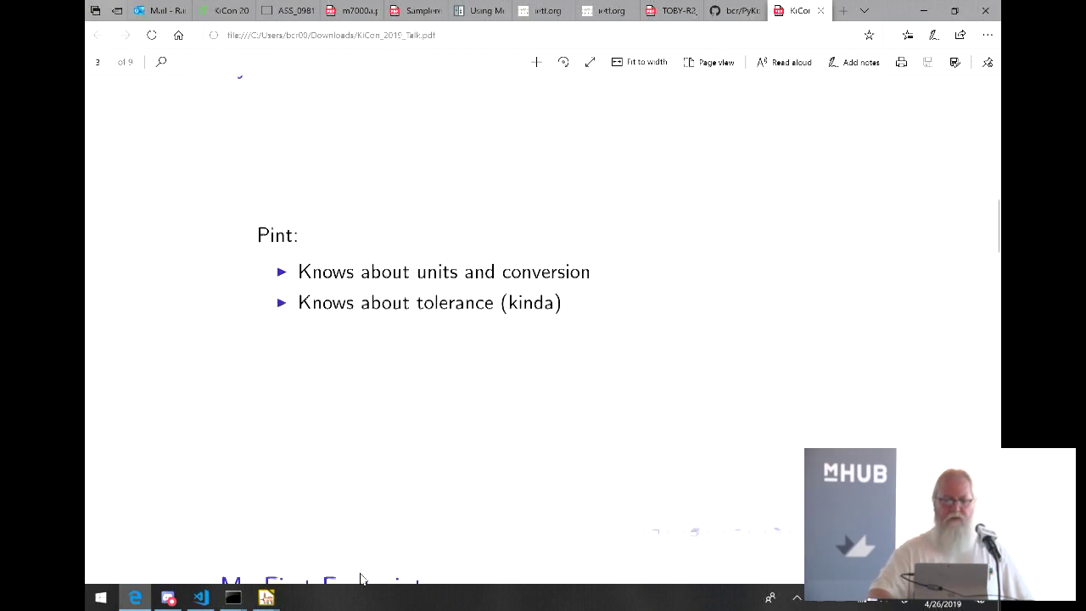
{"action": "scroll", "coordinate": [502, 587], "scroll_direction": "down", "scroll_amount": 5}
{"action": "scroll", "coordinate": [501, 587], "scroll_direction": "down", "scroll_amount": 2}
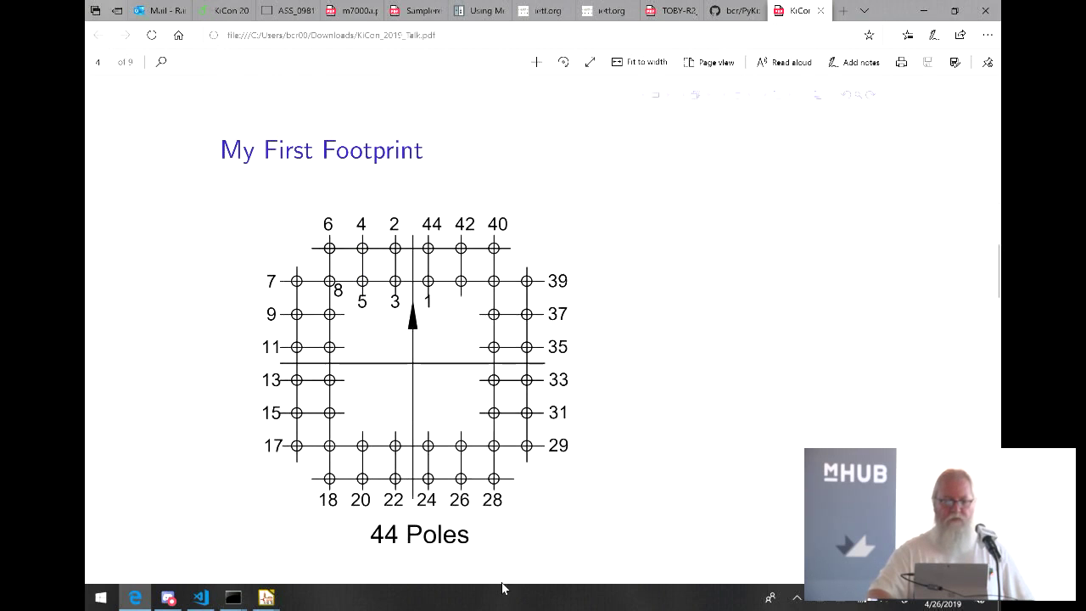
{"action": "scroll", "coordinate": [501, 587], "scroll_direction": "down", "scroll_amount": 9}
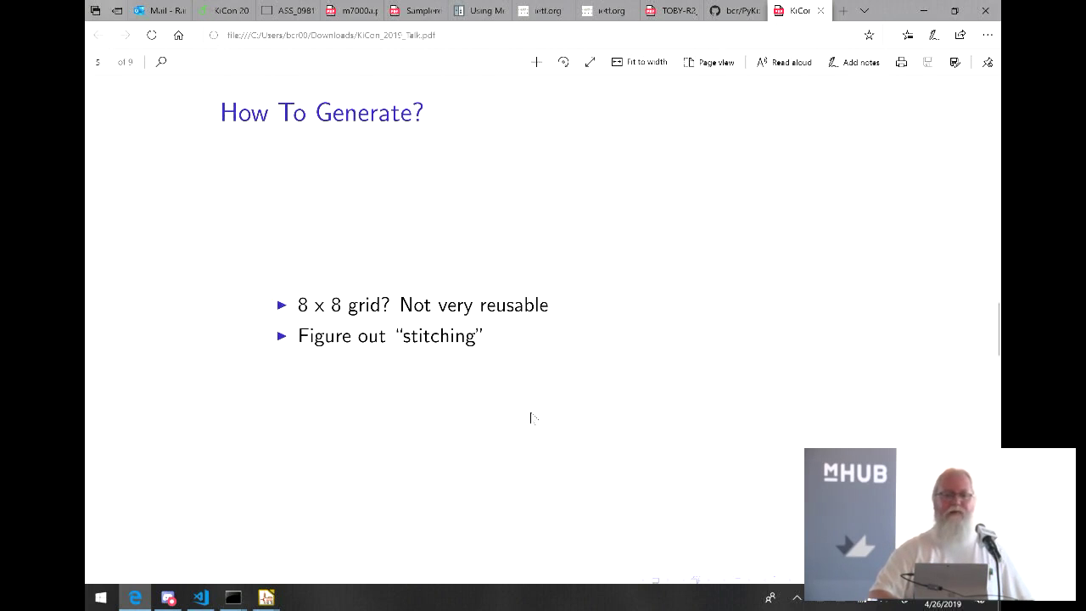
{"action": "left_click", "coordinate": [279, 12]}
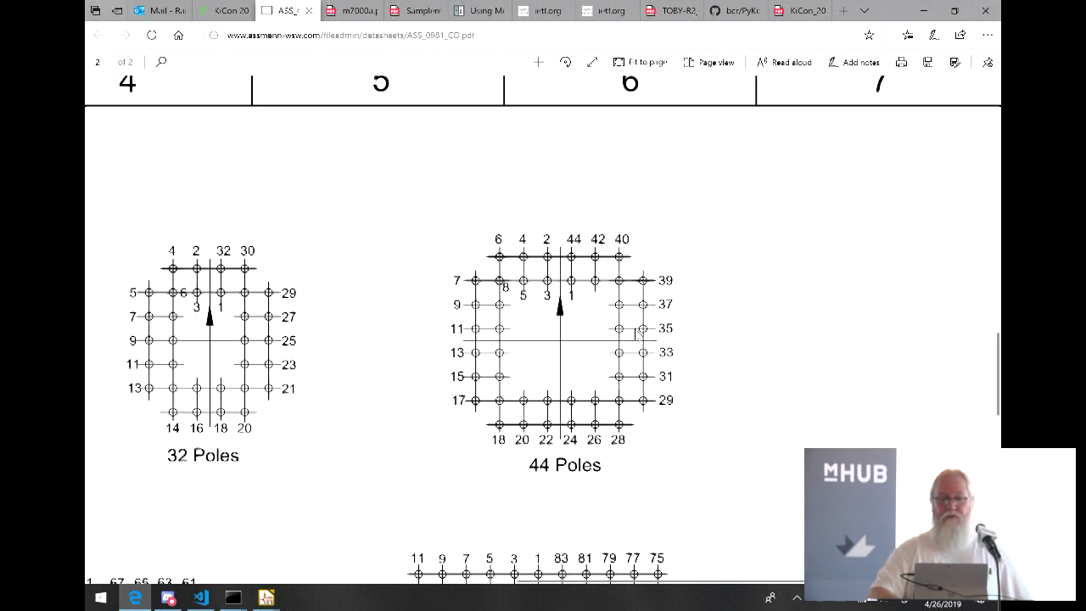
{"action": "scroll", "coordinate": [637, 334], "scroll_direction": "down", "scroll_amount": 1}
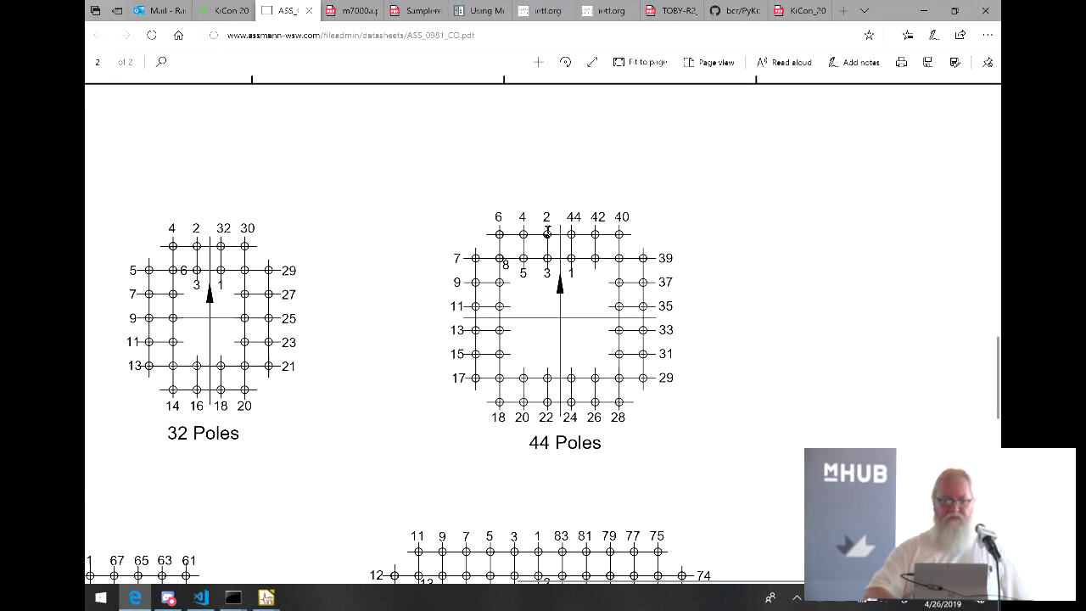
{"action": "scroll", "coordinate": [416, 285], "scroll_direction": "left", "scroll_amount": 5}
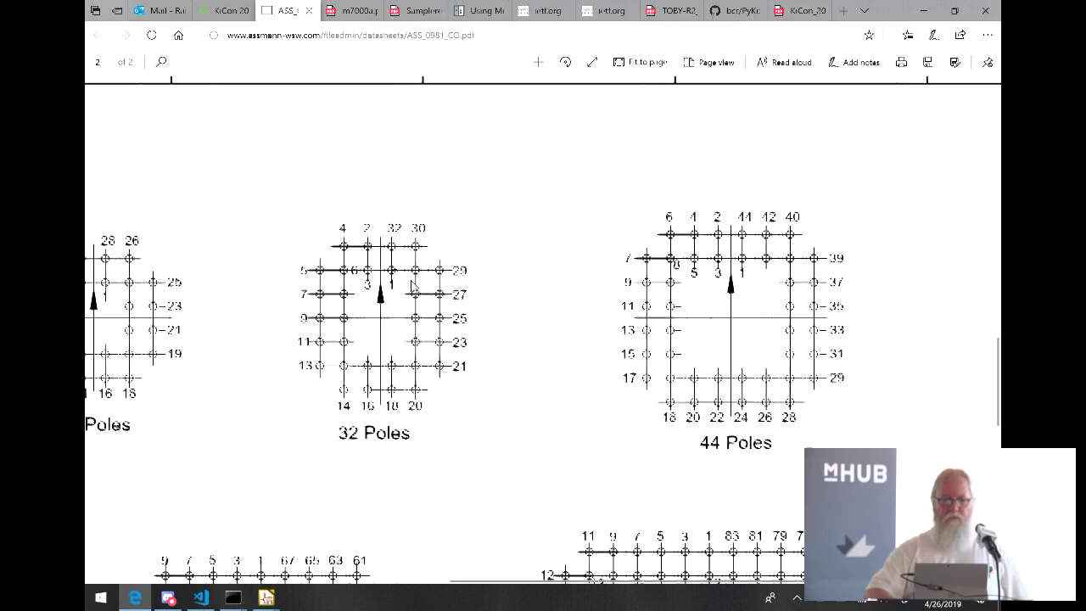
{"action": "scroll", "coordinate": [413, 286], "scroll_direction": "down", "scroll_amount": 5}
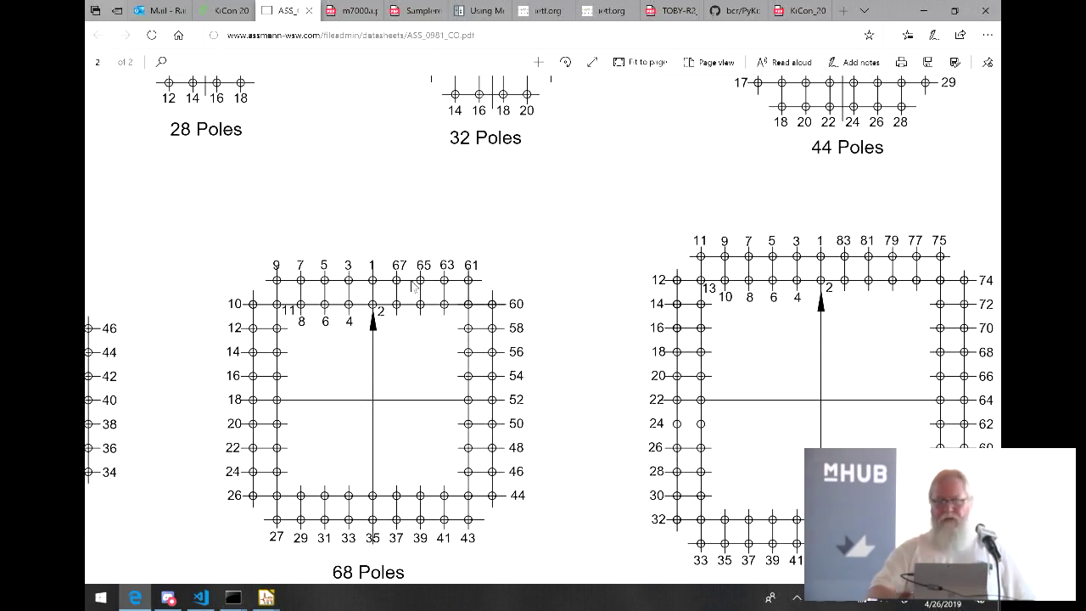
{"action": "scroll", "coordinate": [413, 286], "scroll_direction": "down", "scroll_amount": 5}
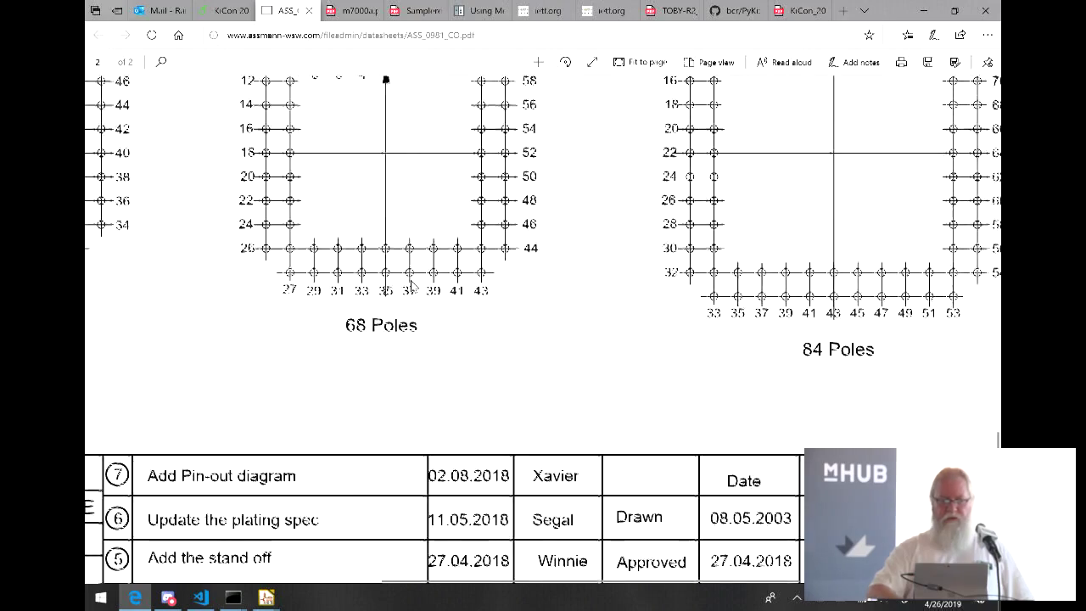
{"action": "scroll", "coordinate": [413, 286], "scroll_direction": "right", "scroll_amount": 5}
{"action": "scroll", "coordinate": [413, 286], "scroll_direction": "up", "scroll_amount": 3}
{"action": "scroll", "coordinate": [413, 286], "scroll_direction": "up", "scroll_amount": 5}
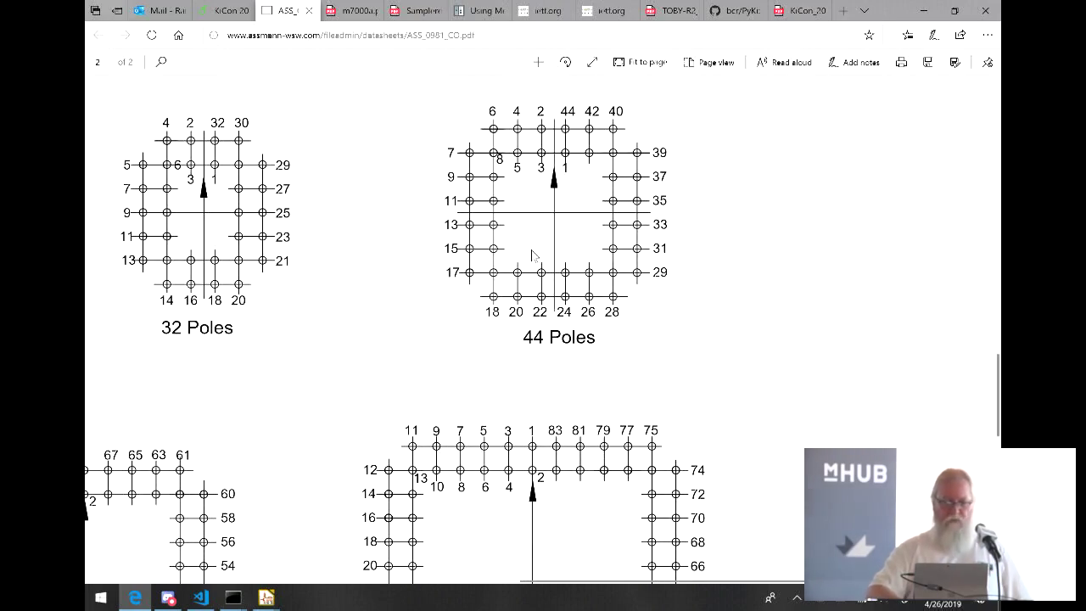
{"action": "scroll", "coordinate": [533, 254], "scroll_direction": "left", "scroll_amount": 5}
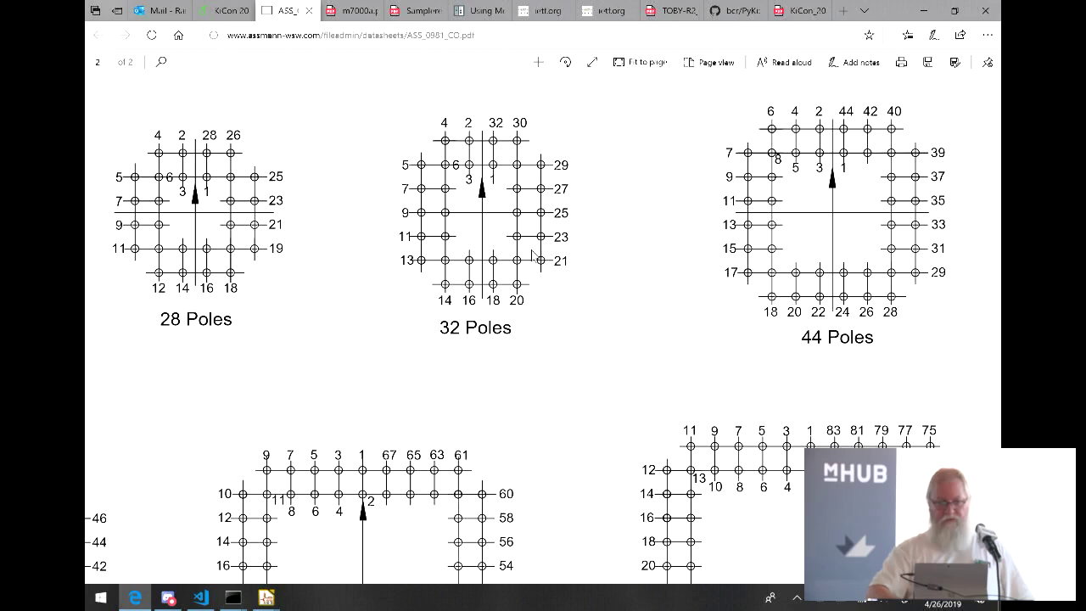
{"action": "scroll", "coordinate": [307, 251], "scroll_direction": "down", "scroll_amount": 1}
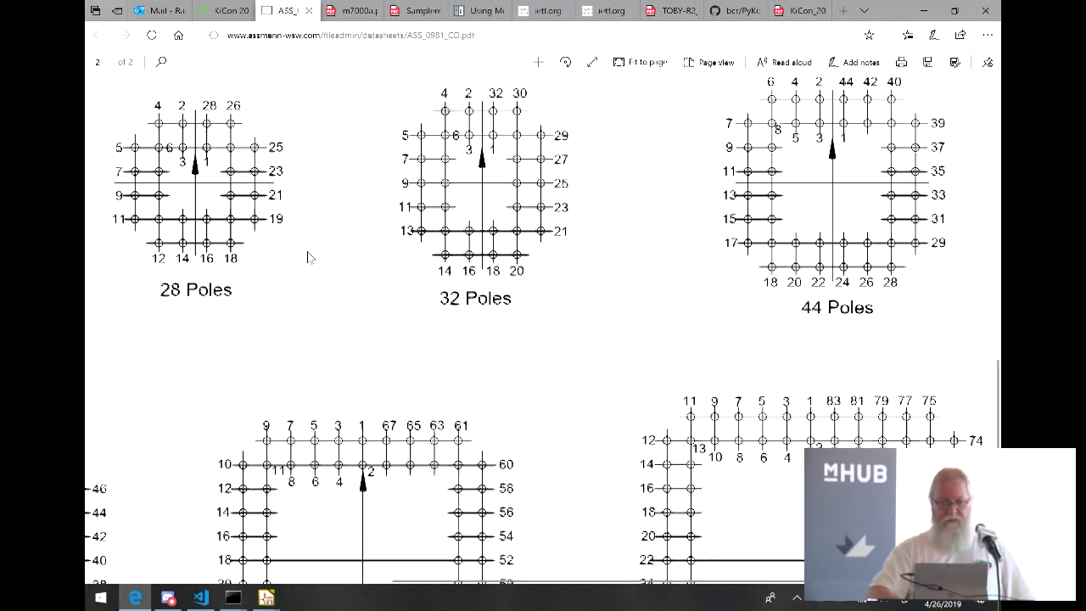
{"action": "scroll", "coordinate": [608, 253], "scroll_direction": "up", "scroll_amount": 1}
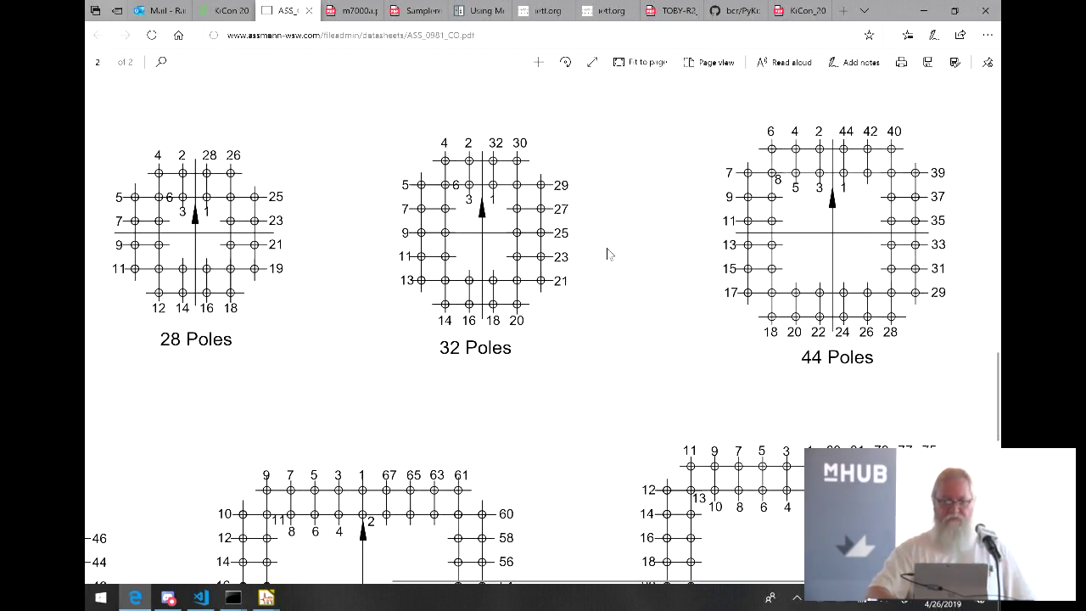
{"action": "scroll", "coordinate": [607, 253], "scroll_direction": "right", "scroll_amount": 3}
{"action": "scroll", "coordinate": [608, 253], "scroll_direction": "down", "scroll_amount": 2}
{"action": "scroll", "coordinate": [607, 253], "scroll_direction": "down", "scroll_amount": 3}
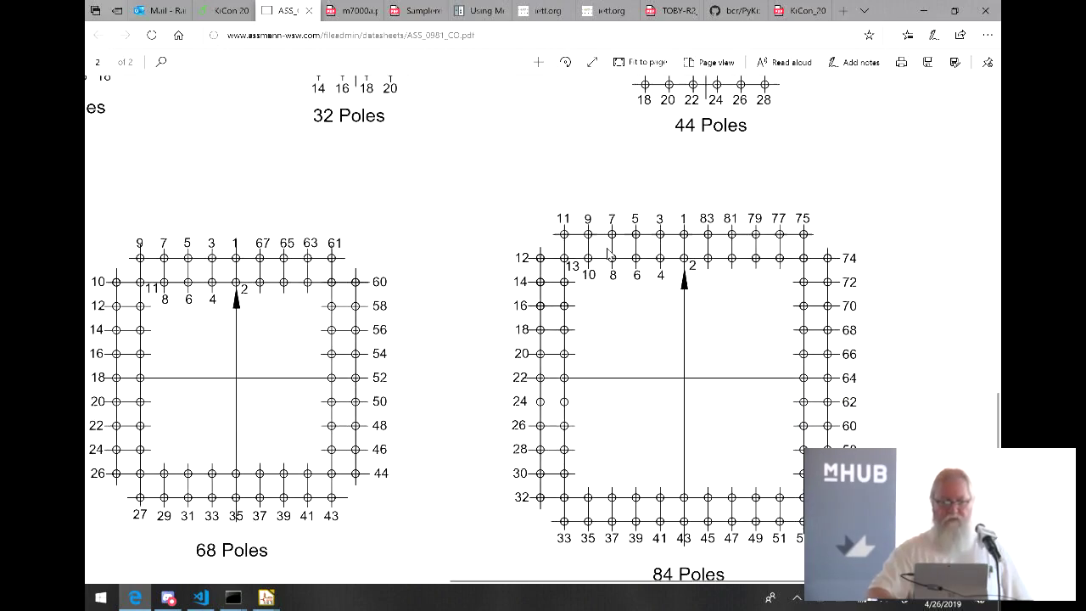
{"action": "scroll", "coordinate": [608, 253], "scroll_direction": "up", "scroll_amount": 3}
{"action": "scroll", "coordinate": [609, 253], "scroll_direction": "right", "scroll_amount": 2}
{"action": "scroll", "coordinate": [608, 253], "scroll_direction": "up", "scroll_amount": 2}
{"action": "scroll", "coordinate": [608, 253], "scroll_direction": "right", "scroll_amount": 1}
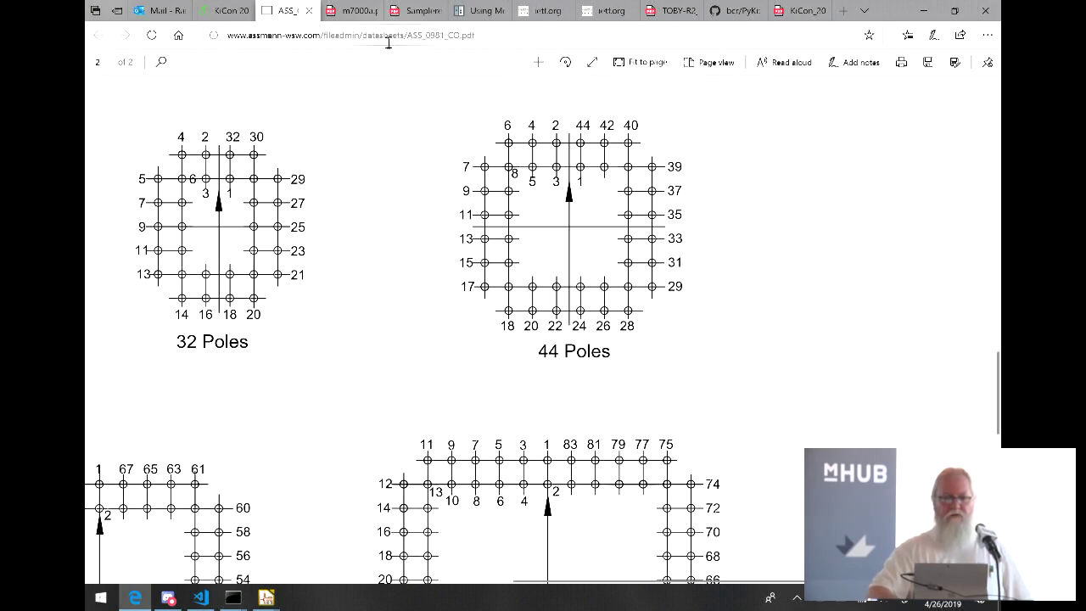
{"action": "left_click", "coordinate": [796, 11]}
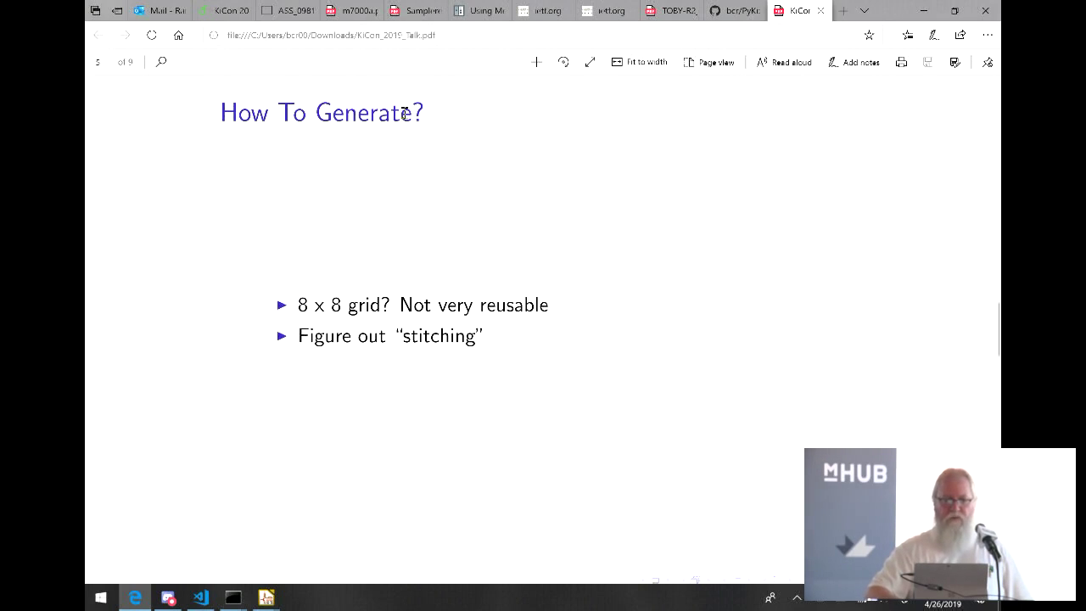
Zoom VS Code in two steps and hide the sidebar so A-CCS-0xx-Z-T.py fills the window.
{"action": "left_click", "coordinate": [201, 598]}
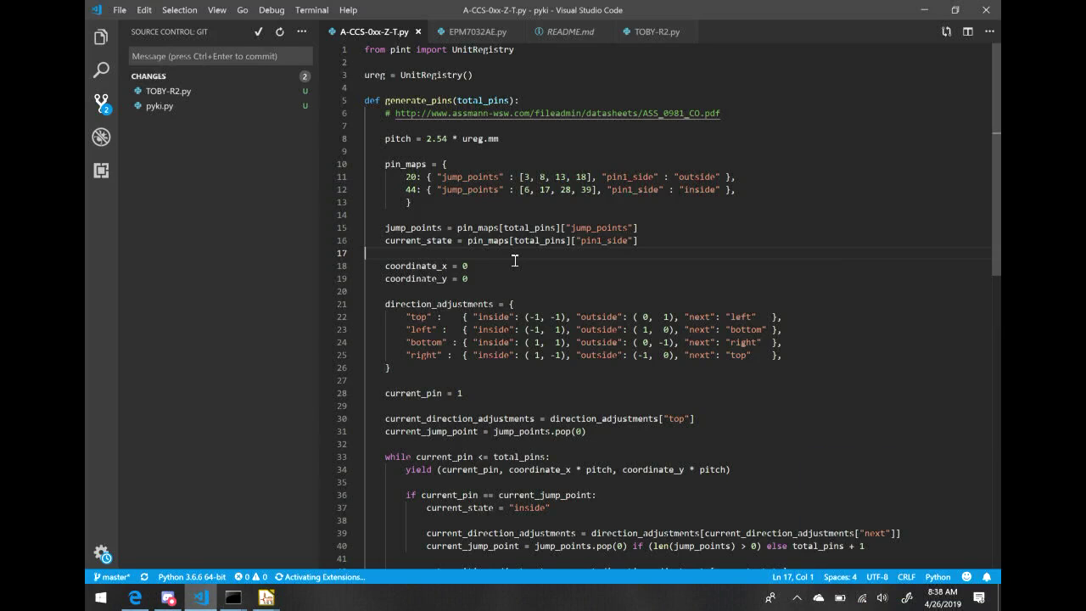
{"action": "key", "text": "ctrl+equal"}
{"action": "left_click", "coordinate": [515, 260]}
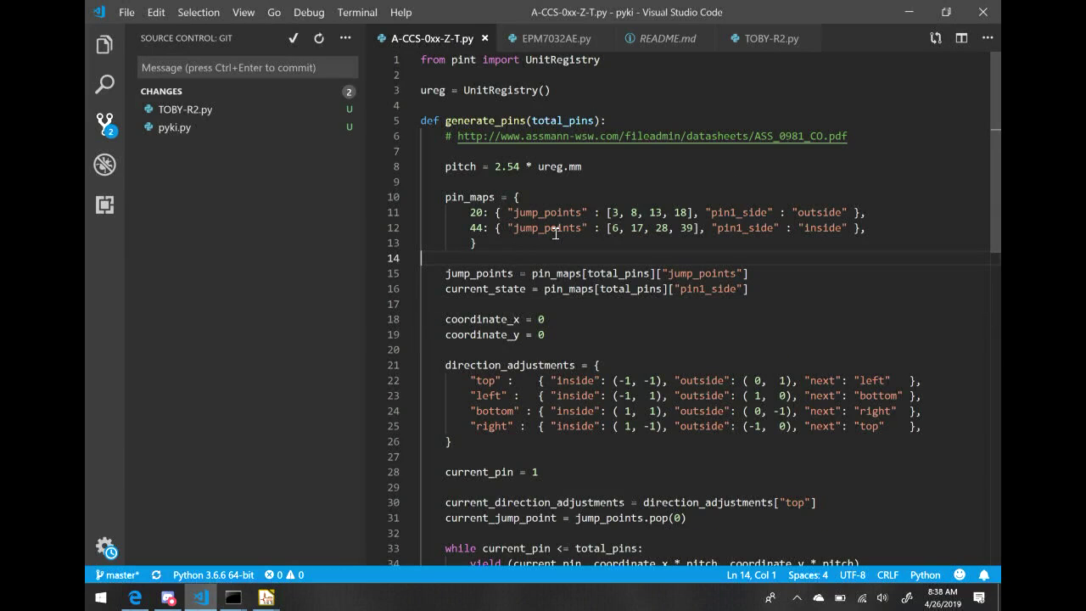
{"action": "key", "text": "ctrl+equal"}
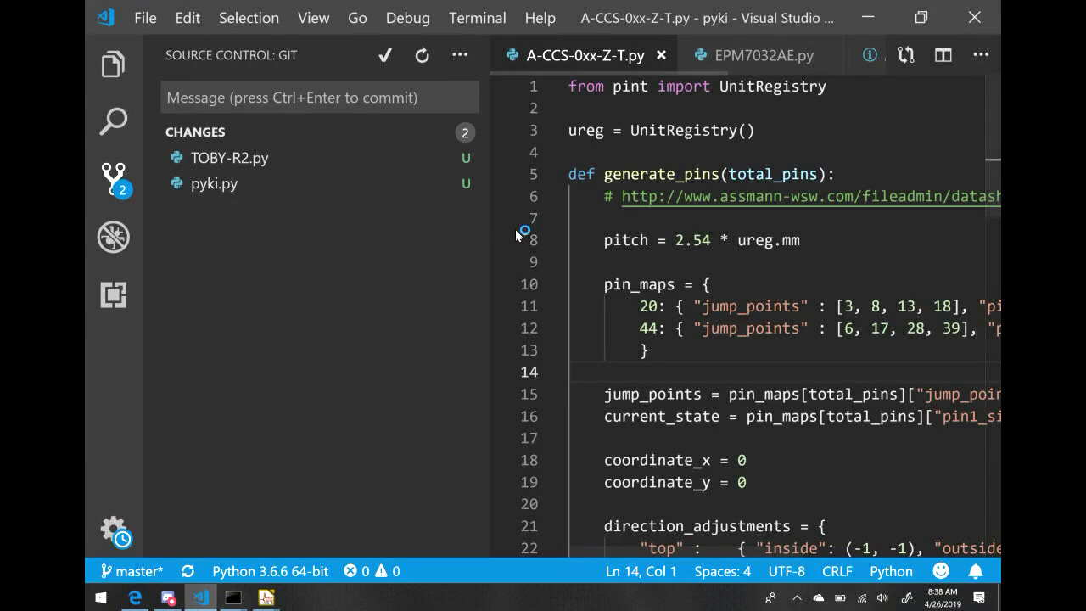
{"action": "key", "text": "ctrl+b"}
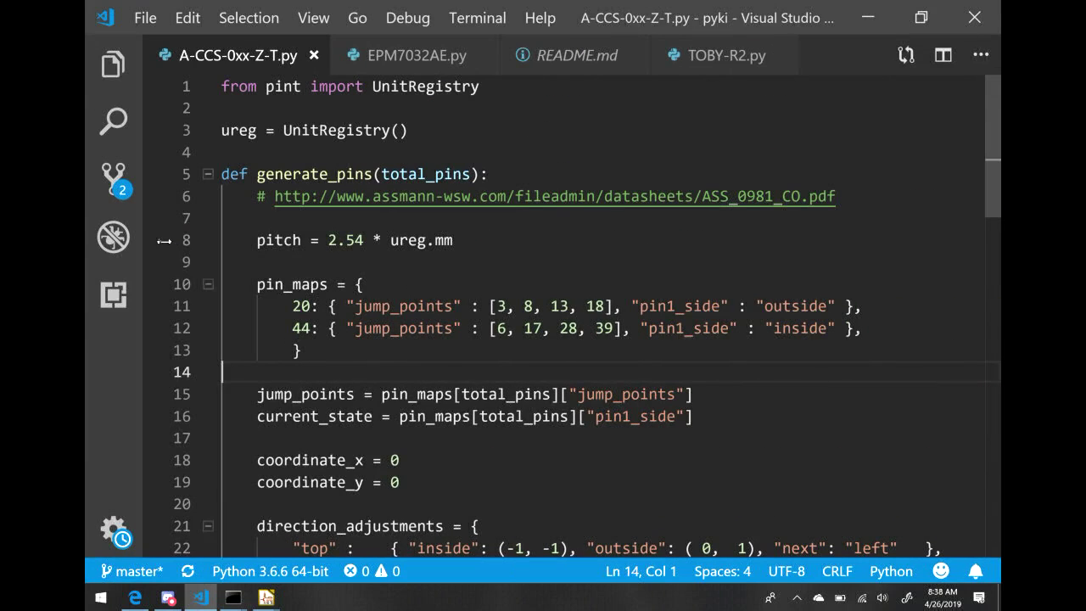
Review generate_pins' 20- and 44-pin jump points and pin1 sides, then switch to the slides.
{"action": "scroll", "coordinate": [352, 265], "scroll_direction": "down", "scroll_amount": 2}
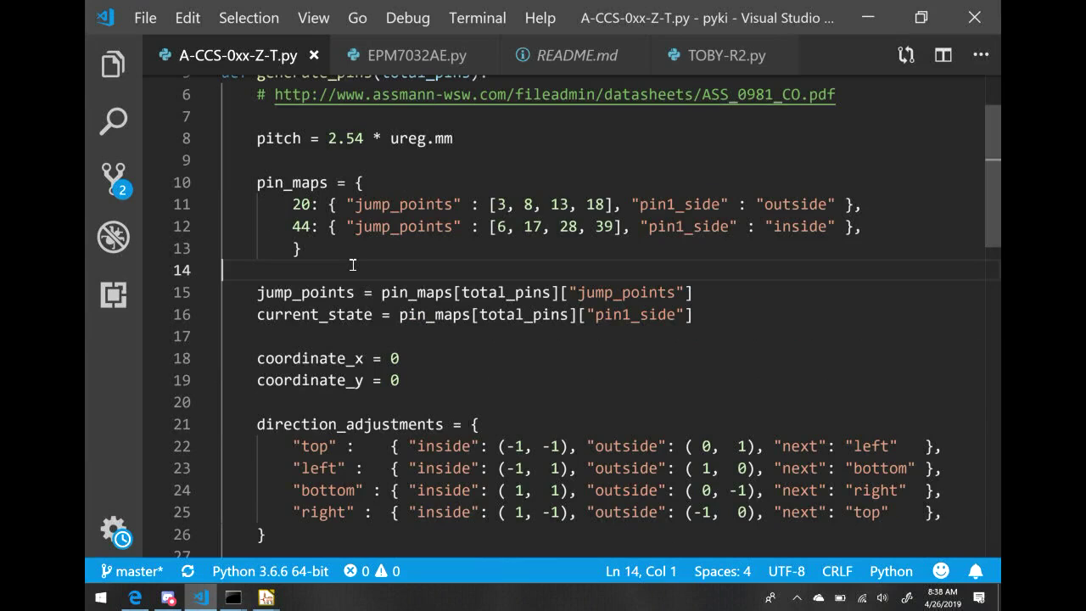
{"action": "scroll", "coordinate": [352, 264], "scroll_direction": "up", "scroll_amount": 2}
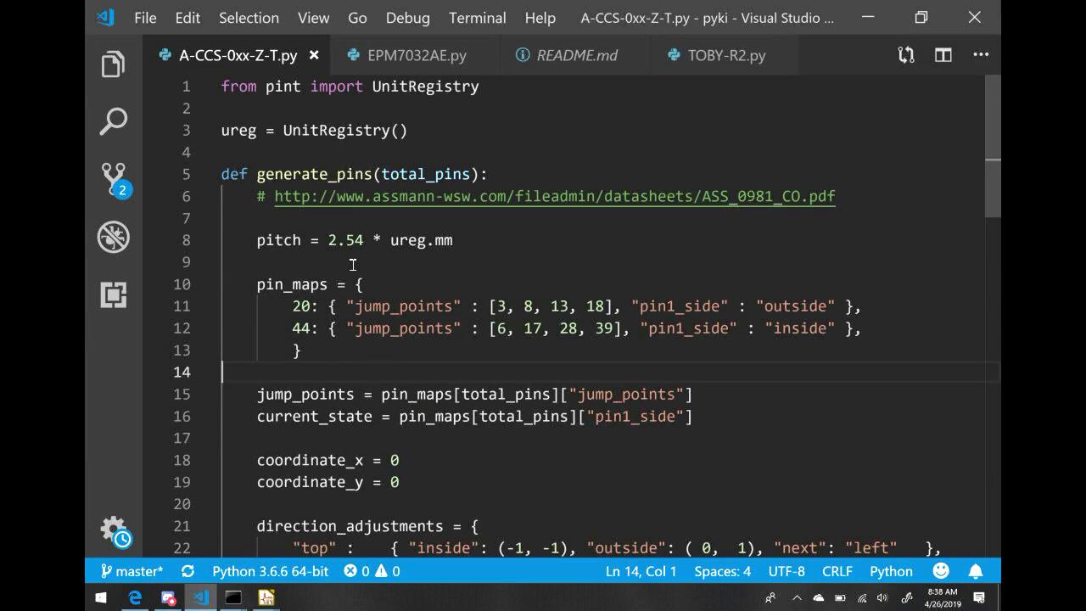
{"action": "scroll", "coordinate": [353, 265], "scroll_direction": "down", "scroll_amount": 2}
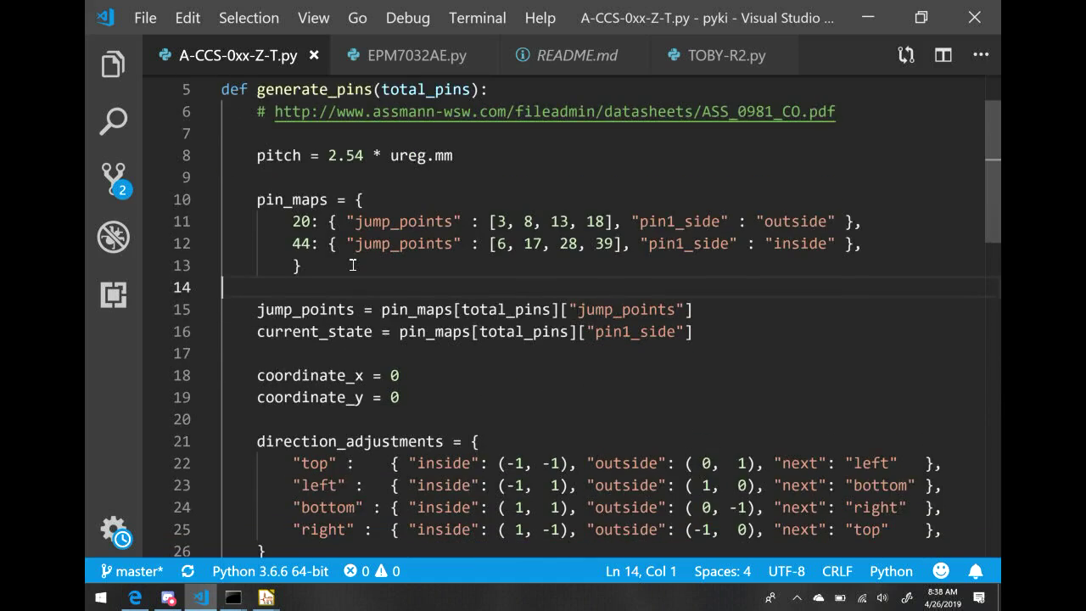
{"action": "scroll", "coordinate": [352, 265], "scroll_direction": "up", "scroll_amount": 2}
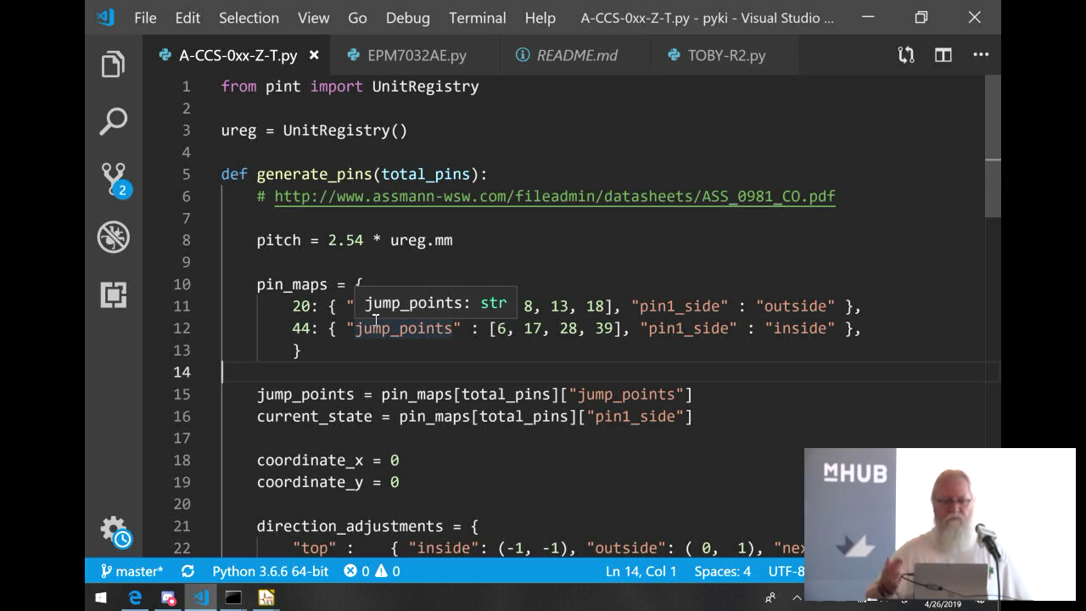
{"action": "scroll", "coordinate": [375, 320], "scroll_direction": "down", "scroll_amount": 7}
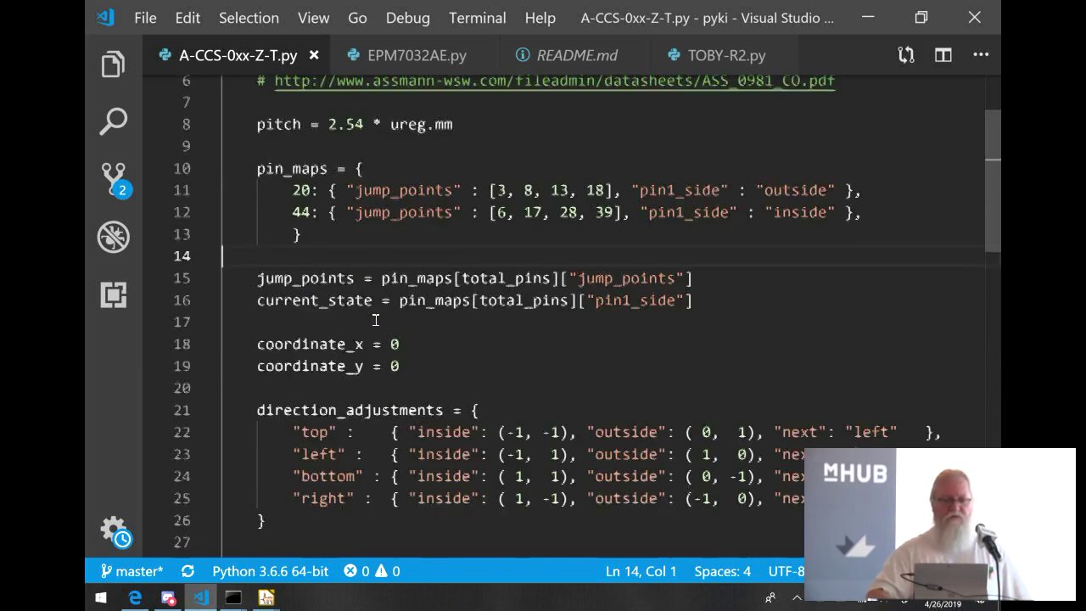
{"action": "scroll", "coordinate": [375, 320], "scroll_direction": "up", "scroll_amount": 3}
{"action": "scroll", "coordinate": [376, 319], "scroll_direction": "up", "scroll_amount": 3}
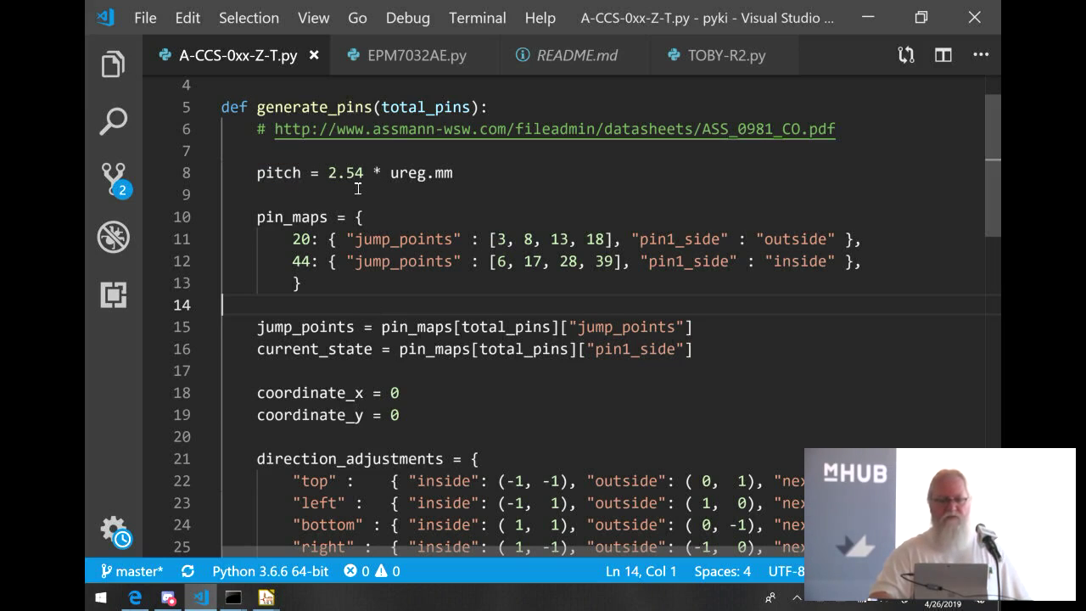
{"action": "scroll", "coordinate": [357, 188], "scroll_direction": "up", "scroll_amount": 2}
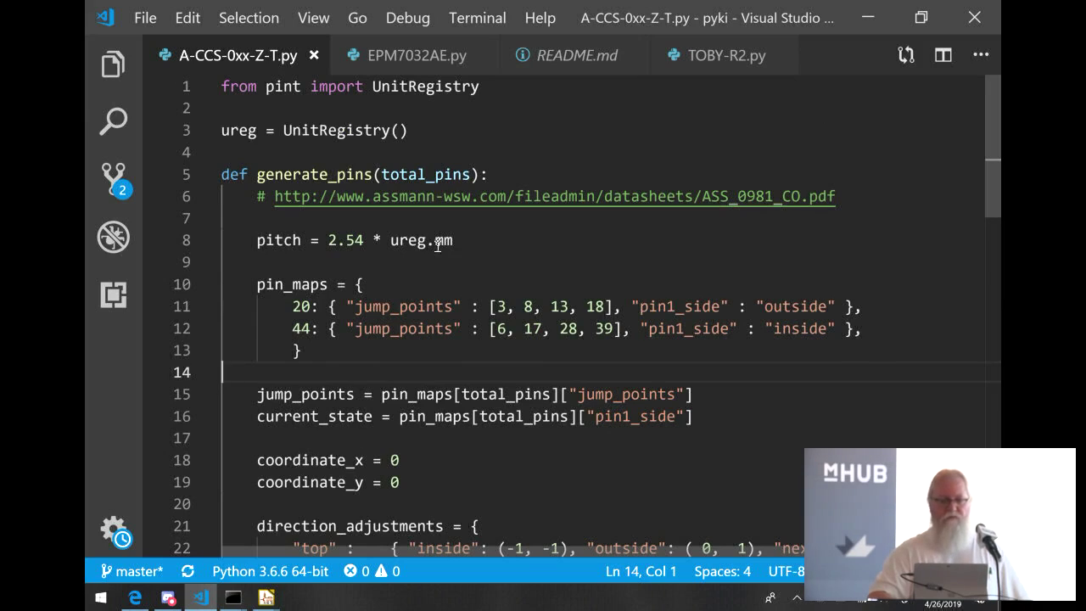
{"action": "mouse_move", "coordinate": [443, 245]}
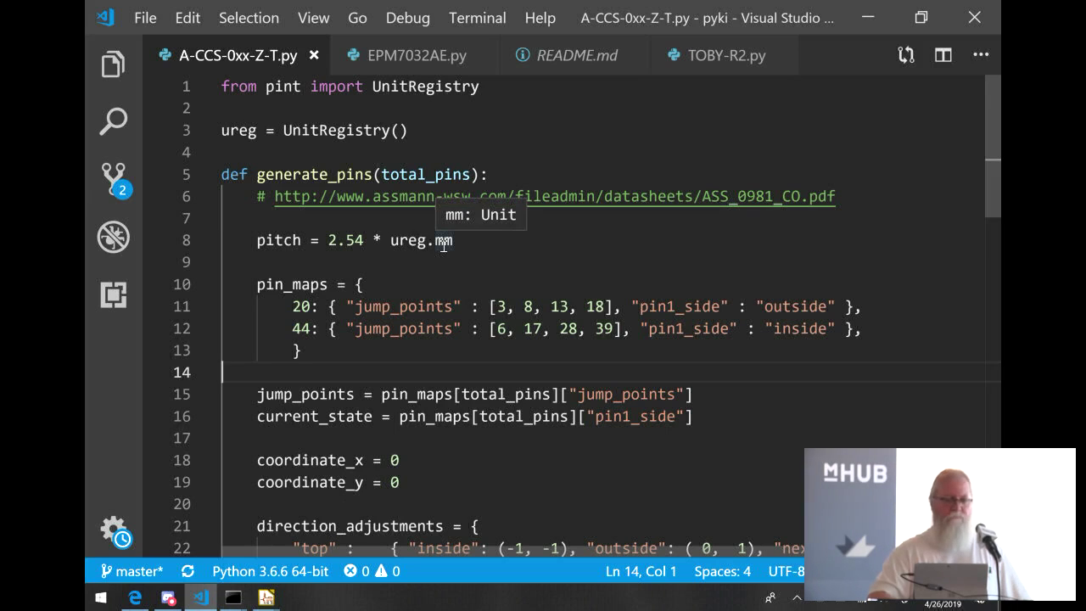
{"action": "scroll", "coordinate": [445, 263], "scroll_direction": "down", "scroll_amount": 2}
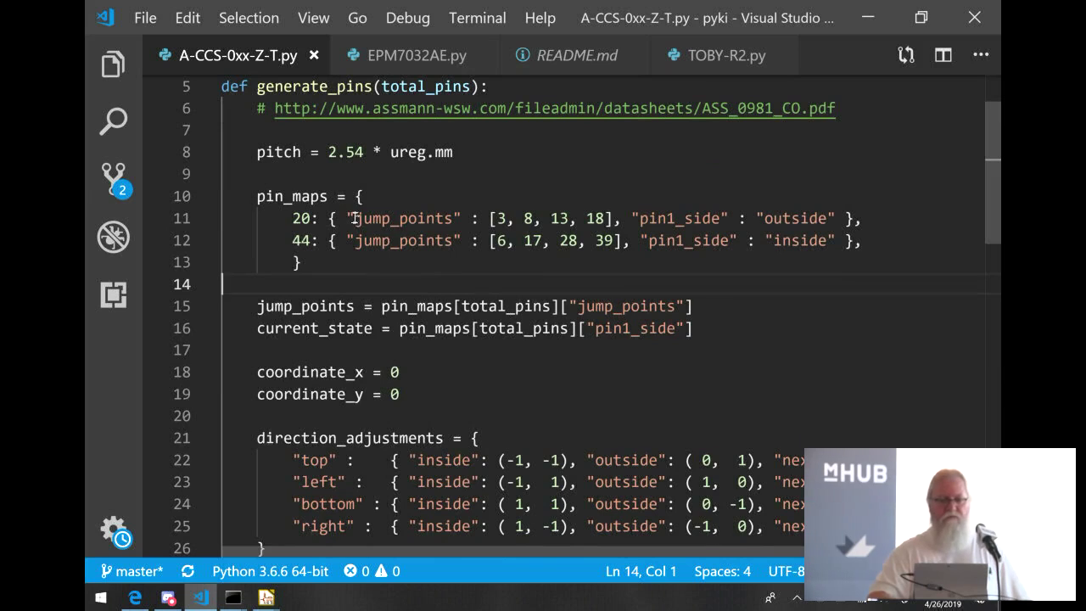
{"action": "mouse_move", "coordinate": [305, 218]}
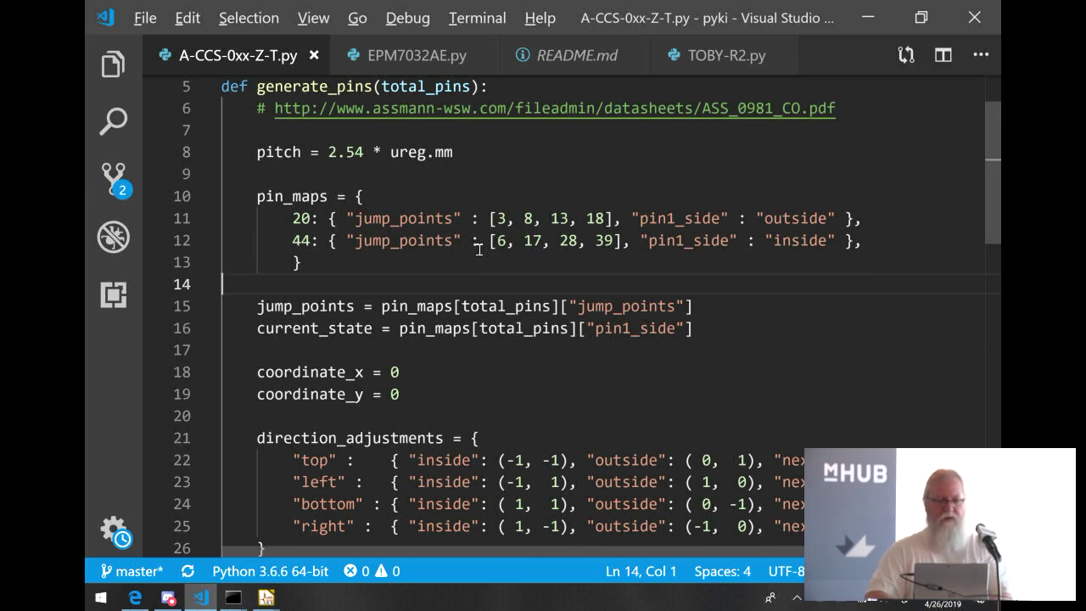
{"action": "key", "text": "alt+Tab"}
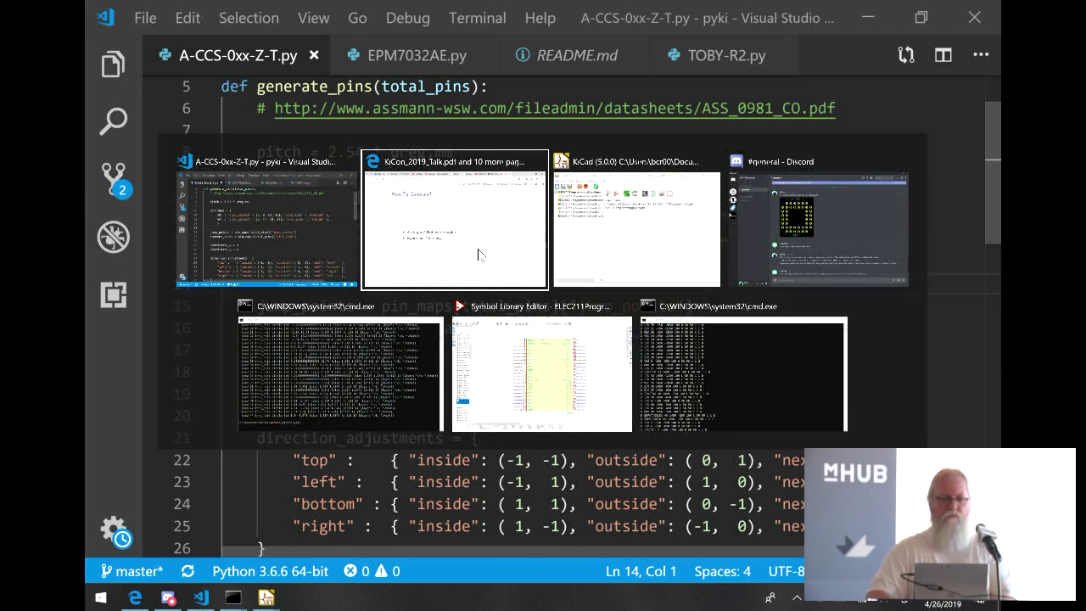
Flip through the m7000, Sample report and ASS_0981 tabs to the 44-pole drawing, then return to VS Code.
{"action": "left_click", "coordinate": [478, 255]}
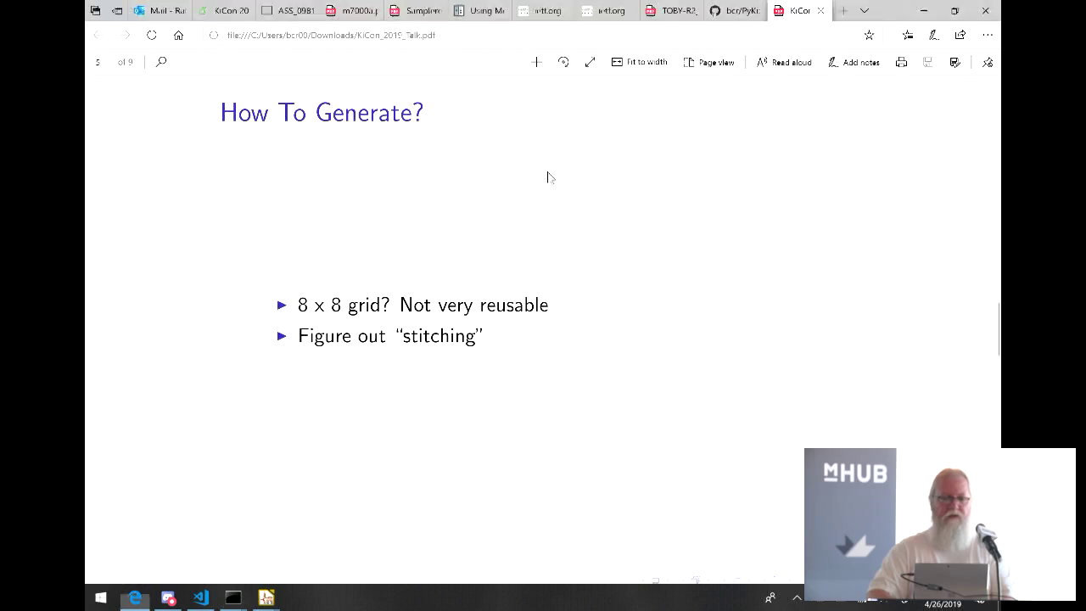
{"action": "left_click", "coordinate": [348, 10]}
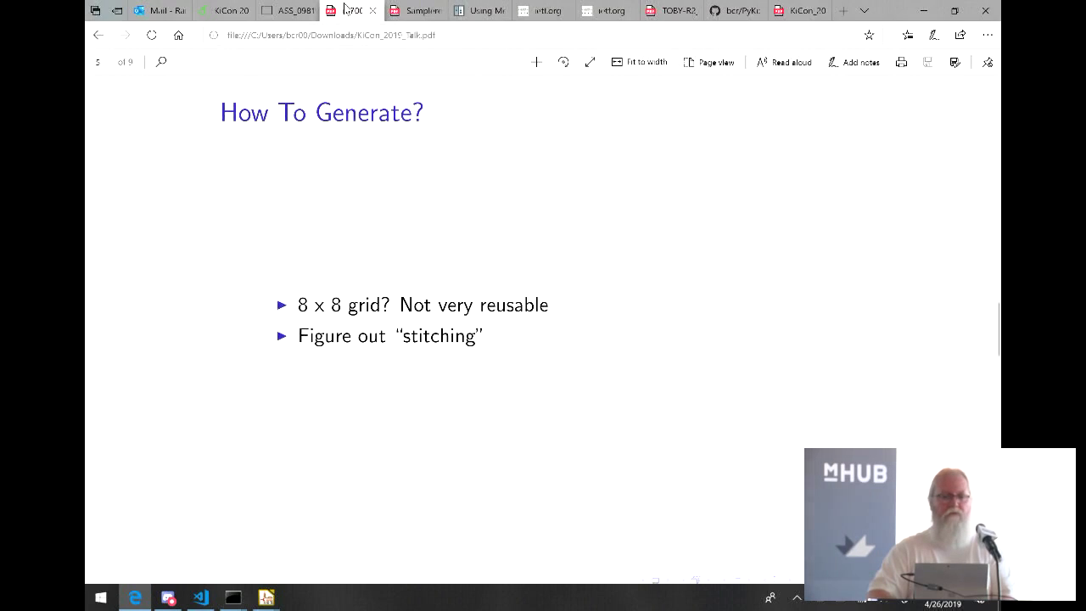
{"action": "left_click", "coordinate": [393, 8]}
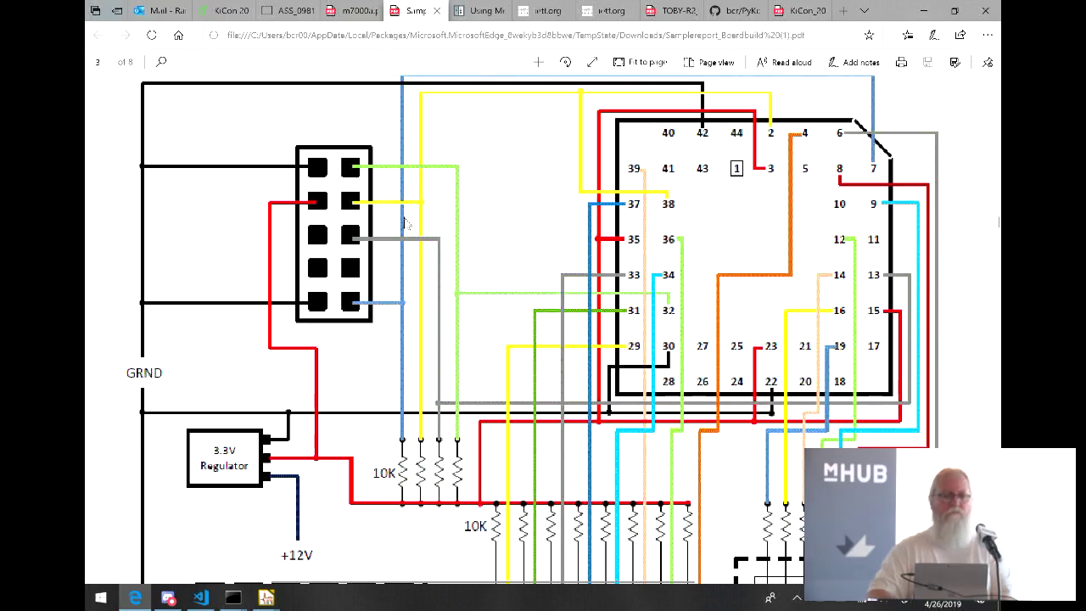
{"action": "left_click", "coordinate": [289, 10]}
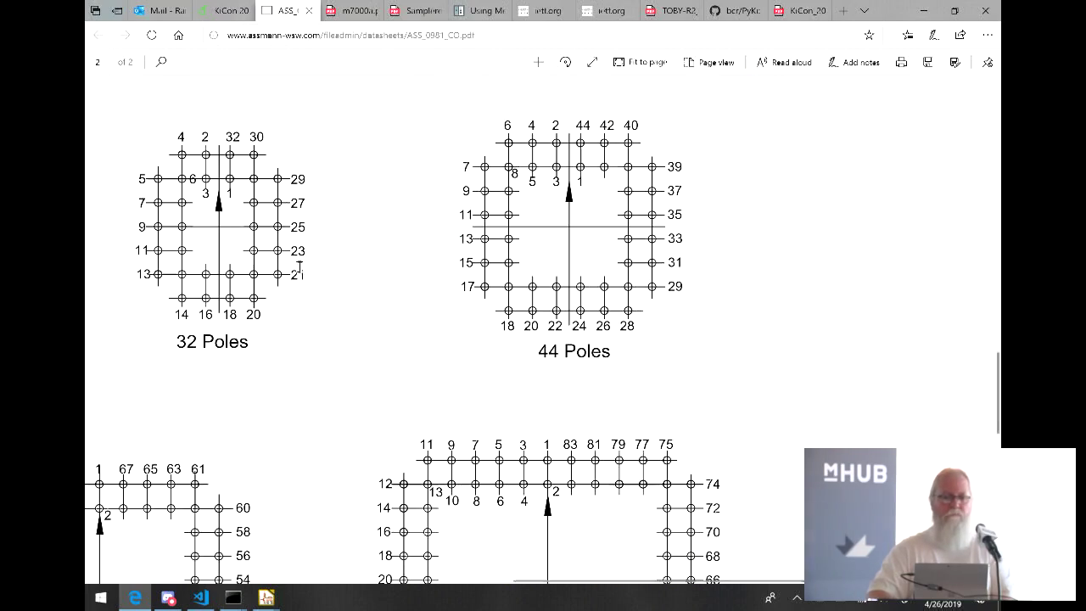
{"action": "scroll", "coordinate": [312, 314], "scroll_direction": "left", "scroll_amount": 10}
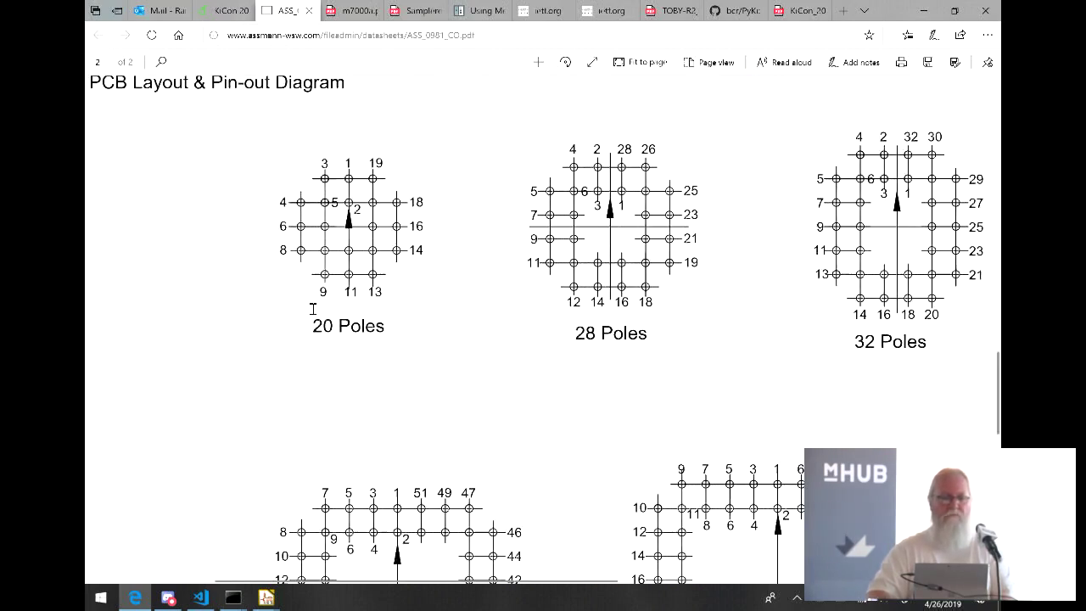
{"action": "scroll", "coordinate": [486, 302], "scroll_direction": "right", "scroll_amount": 7}
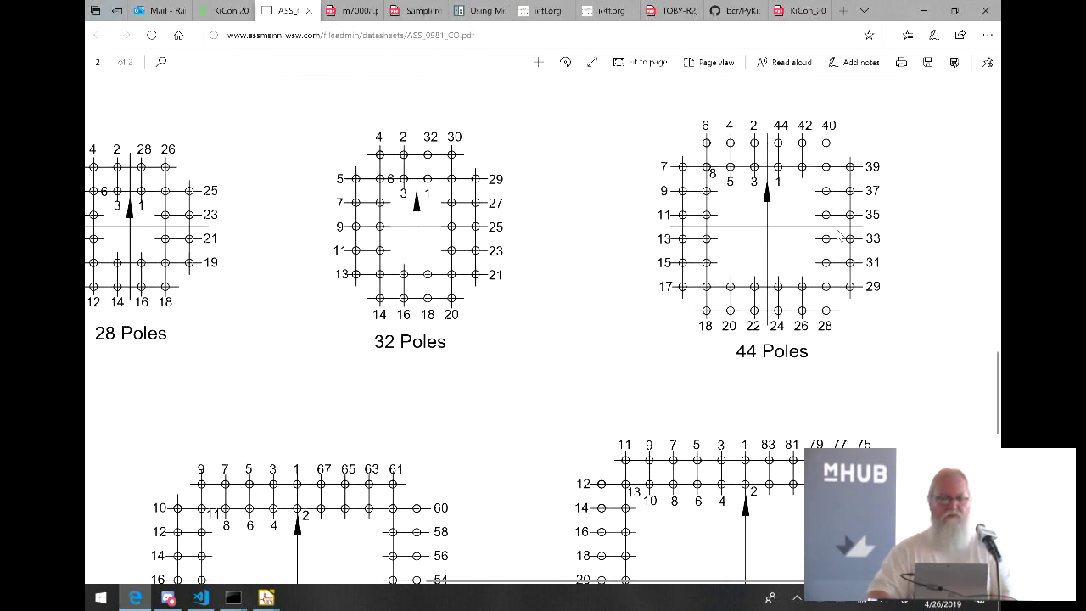
{"action": "key", "text": "alt+Tab"}
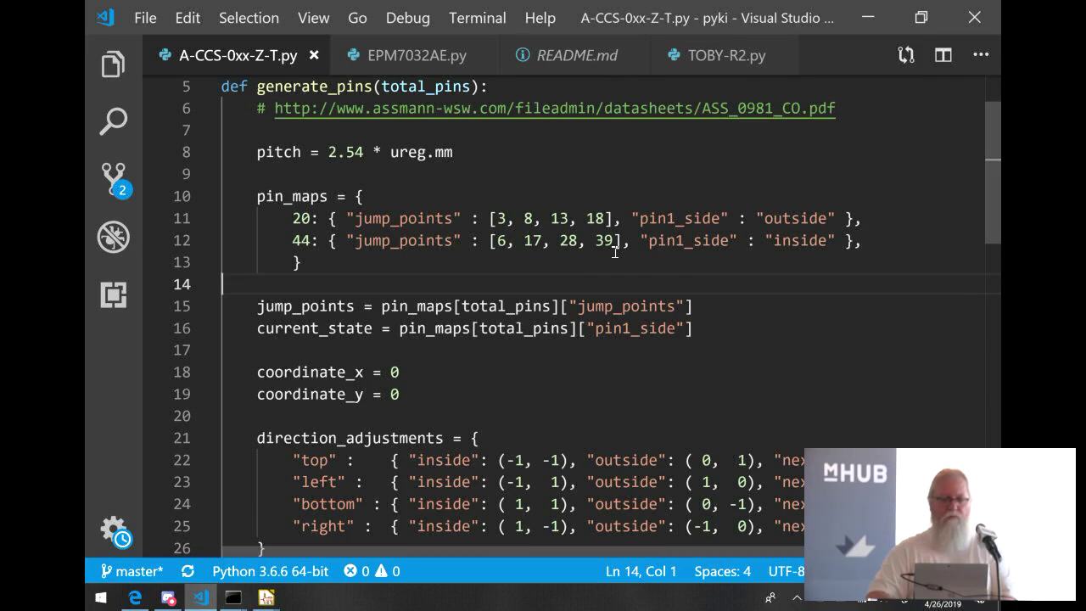
{"action": "key", "text": "alt+Tab"}
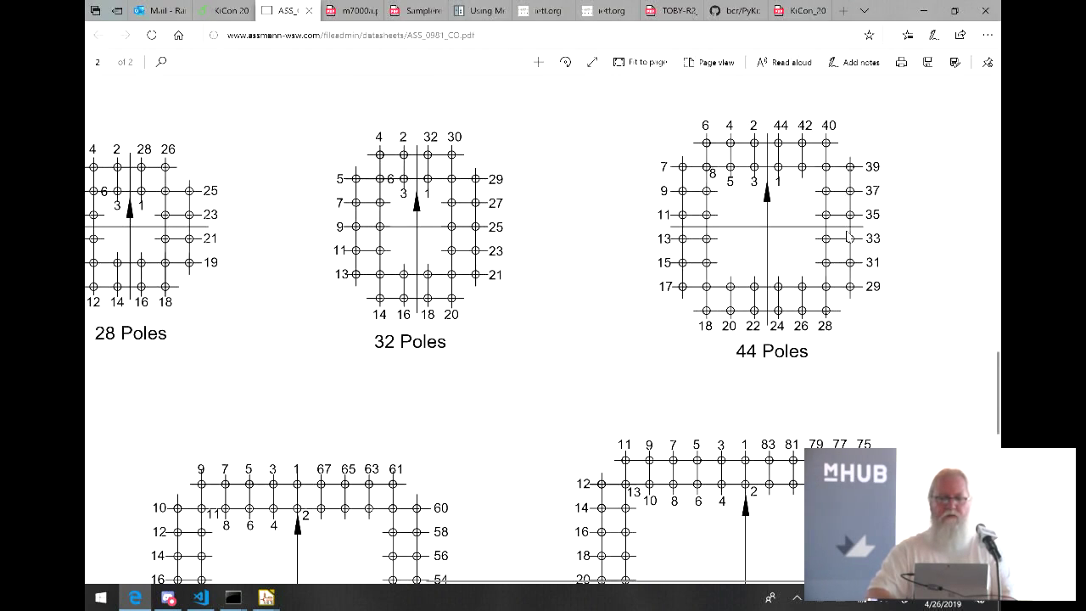
{"action": "key", "text": "alt+Tab"}
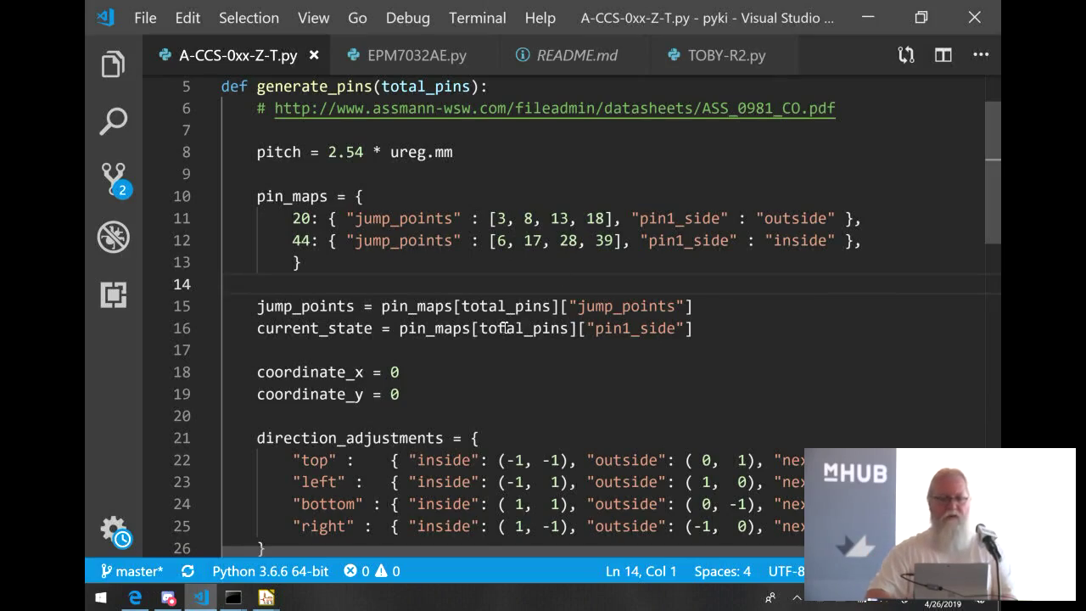
{"action": "scroll", "coordinate": [509, 321], "scroll_direction": "down", "scroll_amount": 4}
{"action": "scroll", "coordinate": [504, 327], "scroll_direction": "up", "scroll_amount": 3}
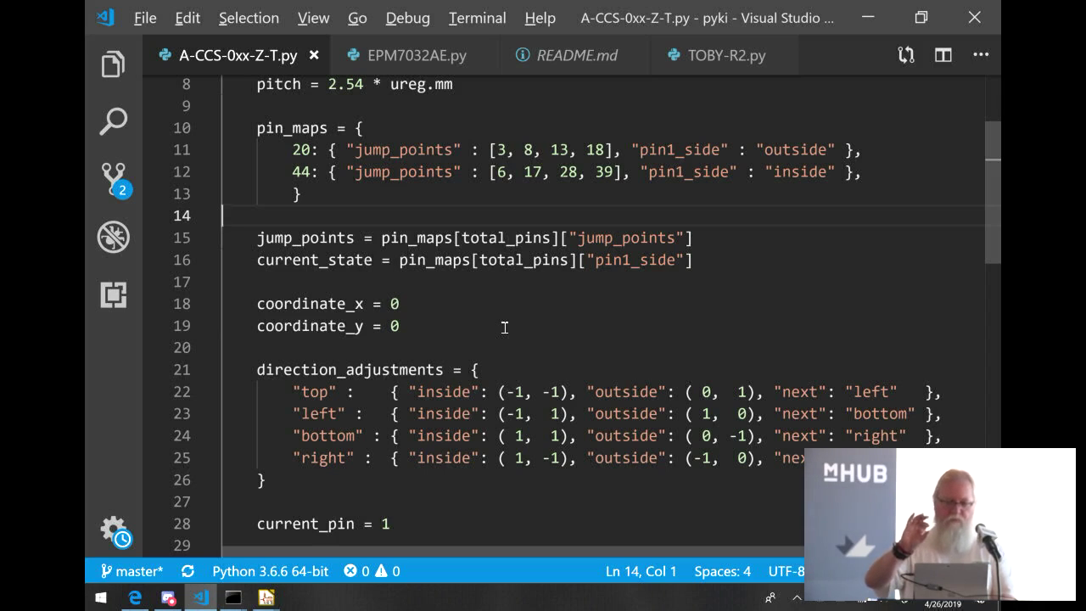
{"action": "key", "text": "alt+Tab"}
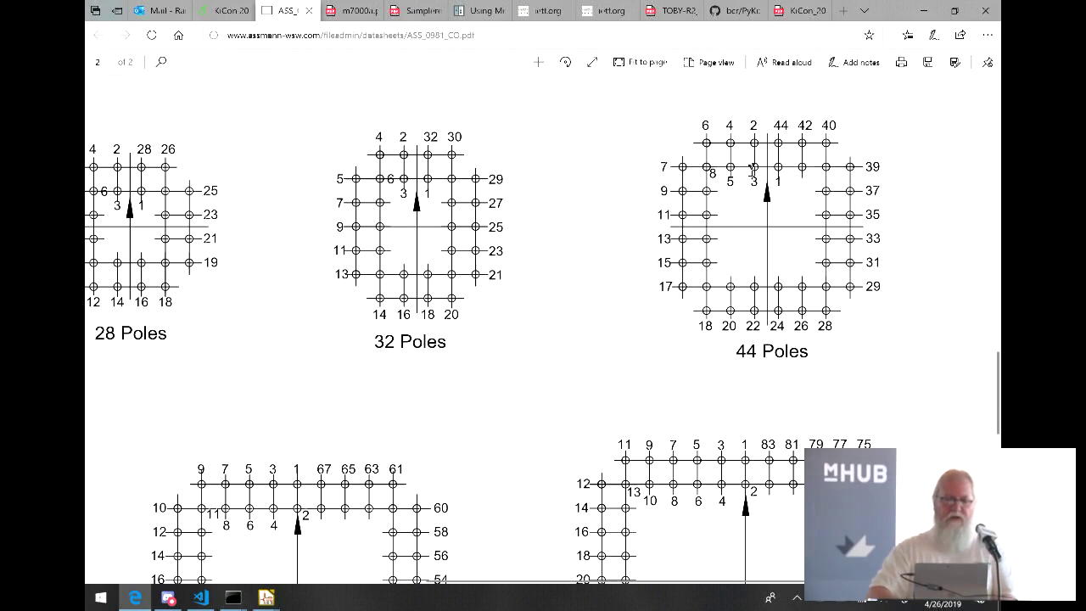
{"action": "key", "text": "alt+Tab"}
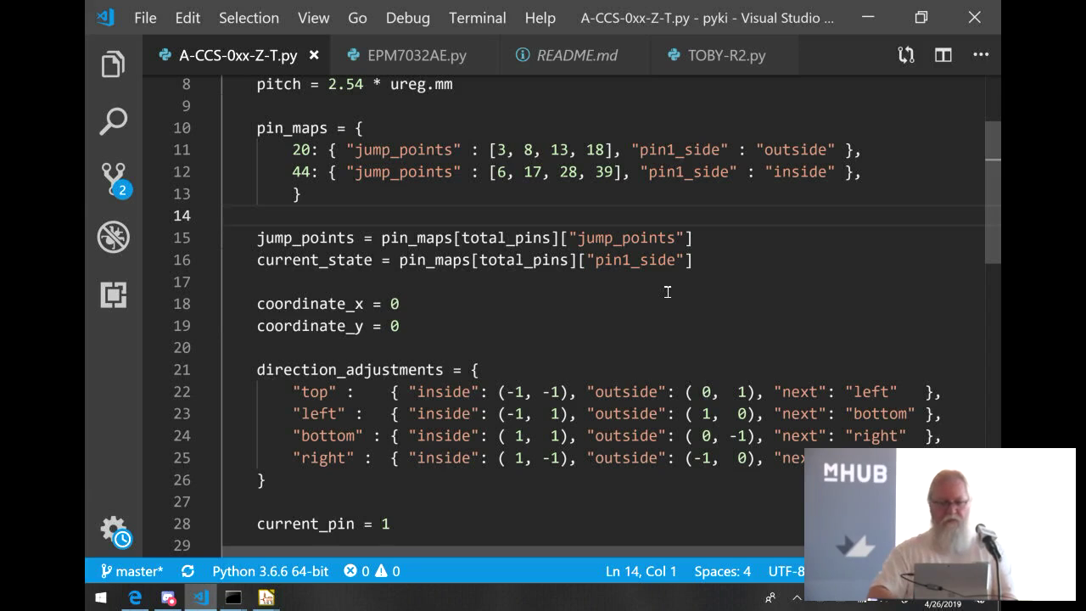
{"action": "scroll", "coordinate": [668, 292], "scroll_direction": "down", "scroll_amount": 1}
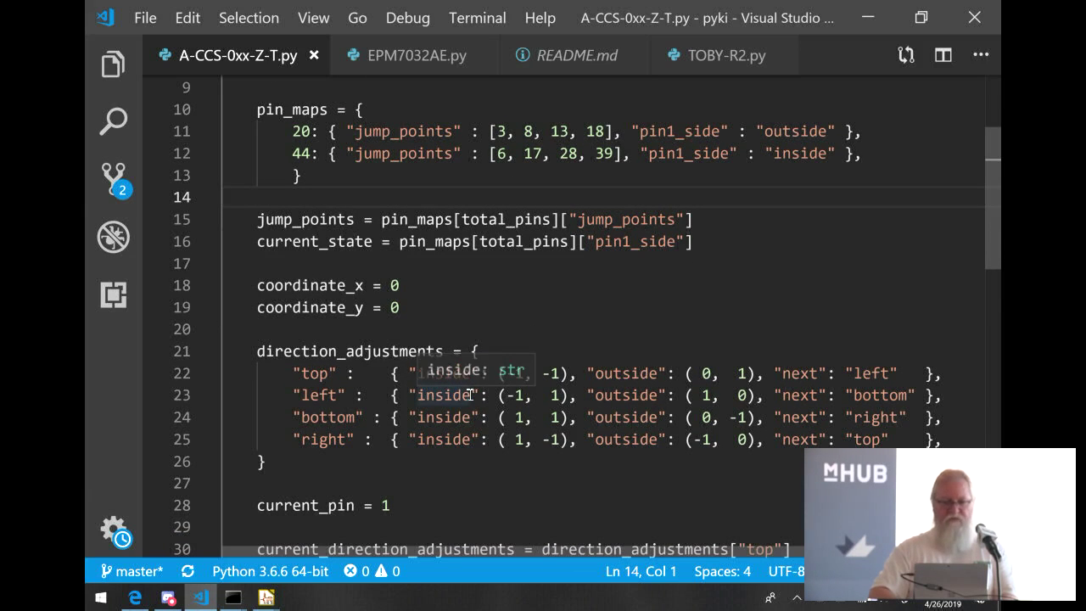
{"action": "scroll", "coordinate": [471, 395], "scroll_direction": "down", "scroll_amount": 5}
{"action": "key", "text": "alt+Tab"}
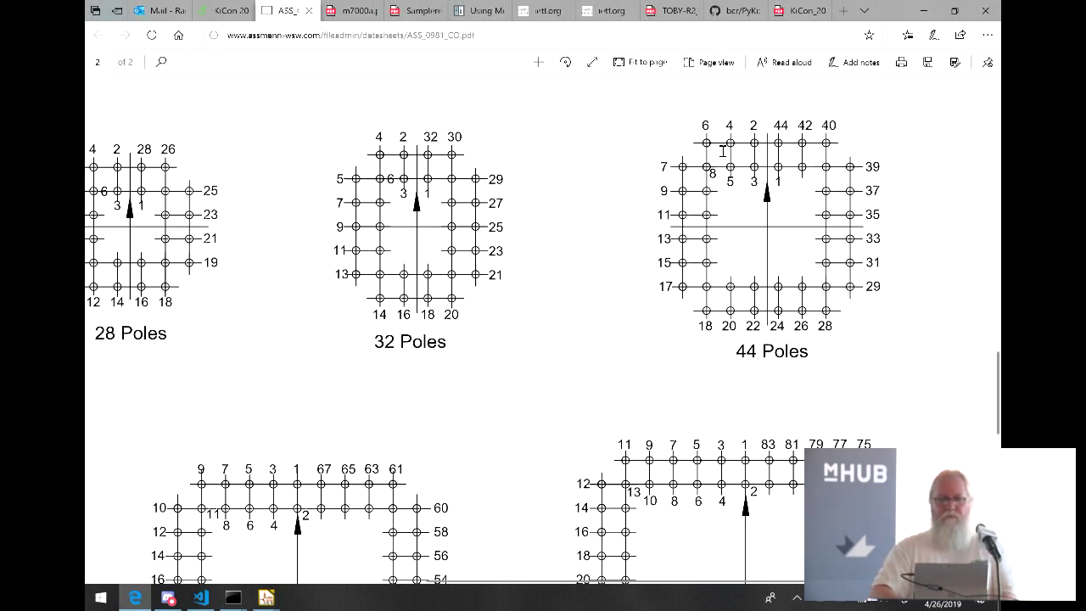
{"action": "key", "text": "alt+Tab"}
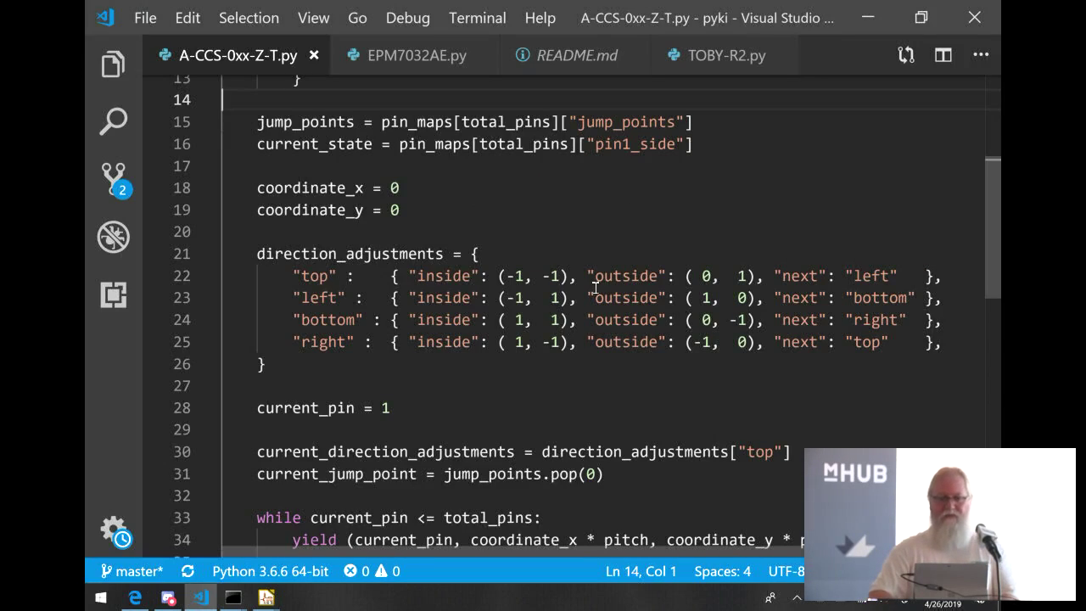
Review the generate_pins stepping loop and highlight its yield statement at line 34.
{"action": "scroll", "coordinate": [595, 287], "scroll_direction": "up", "scroll_amount": 3}
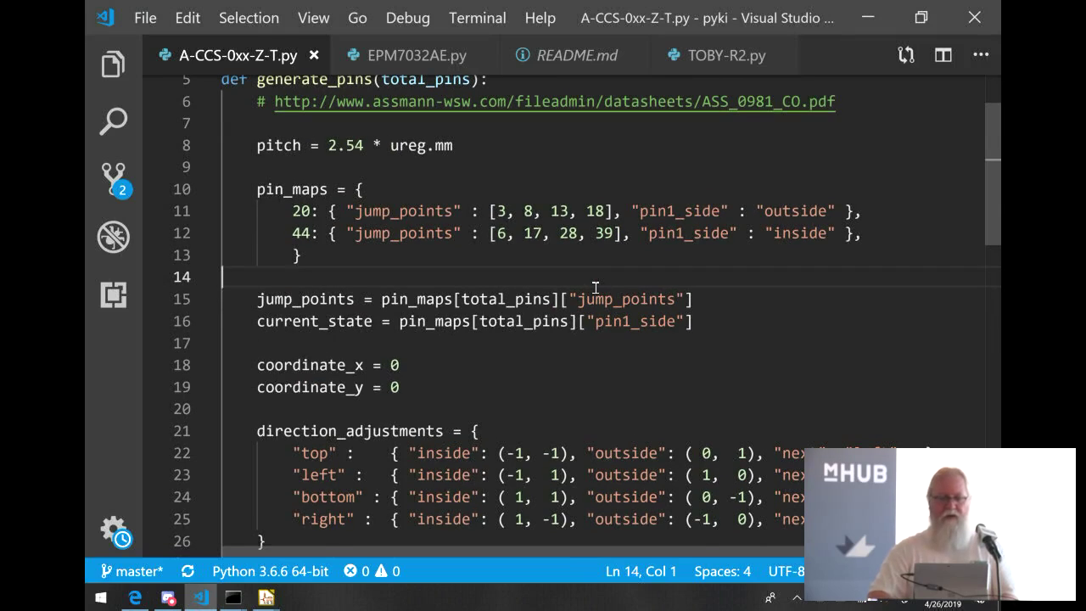
{"action": "scroll", "coordinate": [595, 287], "scroll_direction": "down", "scroll_amount": 1}
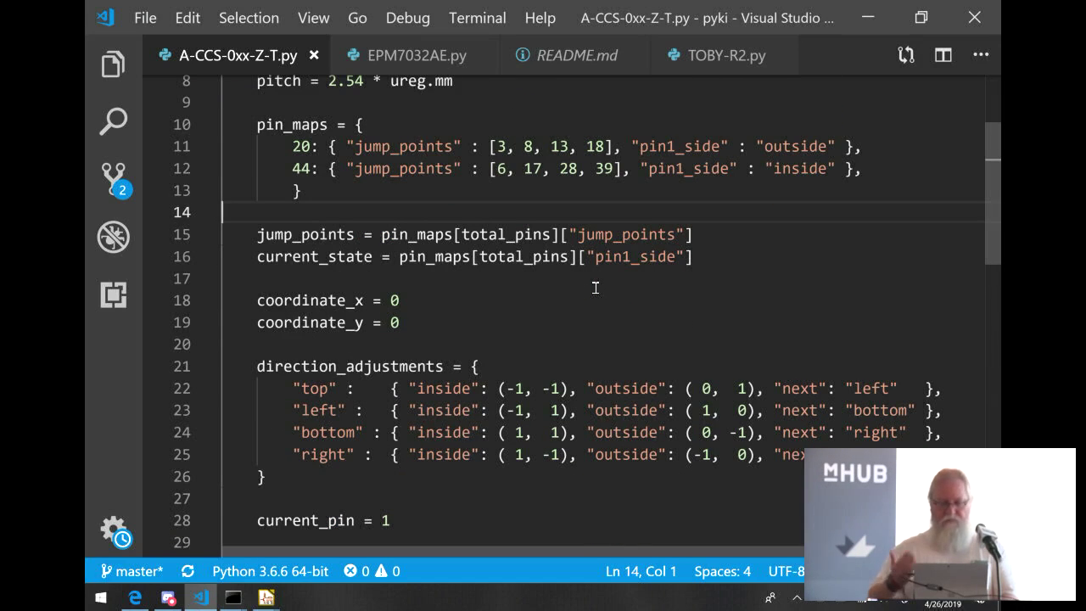
{"action": "key", "text": "alt+Tab"}
{"action": "key", "text": "alt+Tab"}
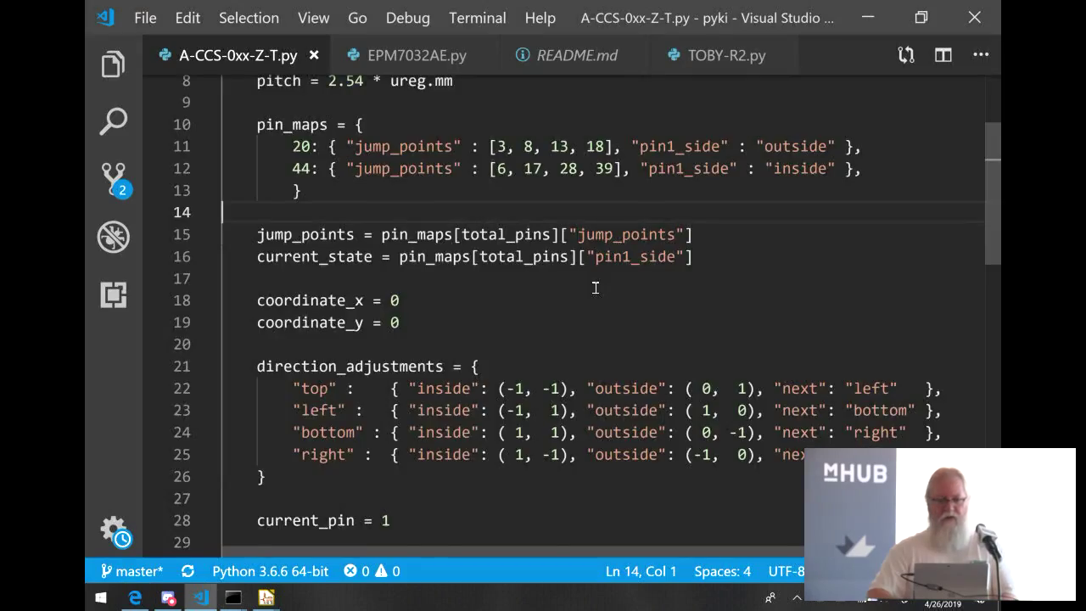
{"action": "scroll", "coordinate": [595, 287], "scroll_direction": "down", "scroll_amount": 5}
{"action": "scroll", "coordinate": [595, 287], "scroll_direction": "up", "scroll_amount": 4}
{"action": "scroll", "coordinate": [594, 285], "scroll_direction": "down", "scroll_amount": 5}
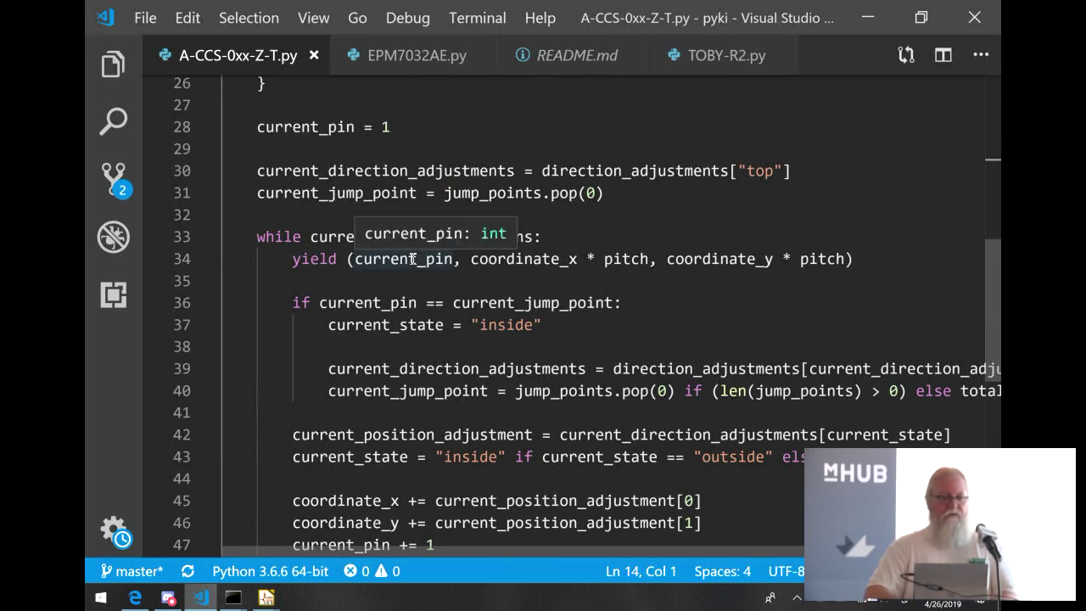
{"action": "left_click", "coordinate": [338, 259]}
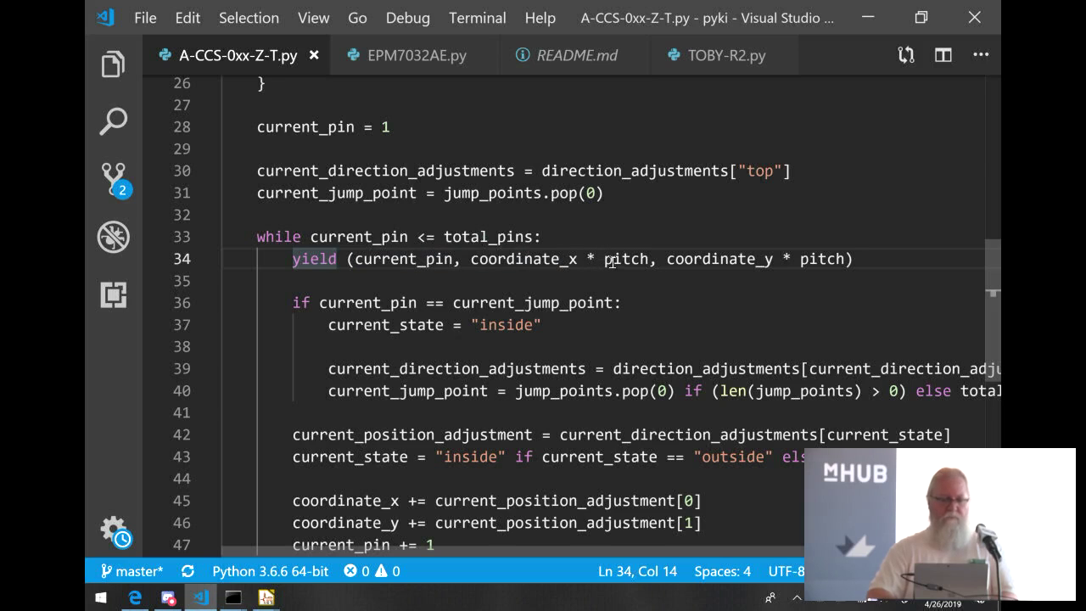
Scroll to the generate_pins(44) pad print loop, then bring up the 44-pole datasheet.
{"action": "scroll", "coordinate": [756, 304], "scroll_direction": "down", "scroll_amount": 1}
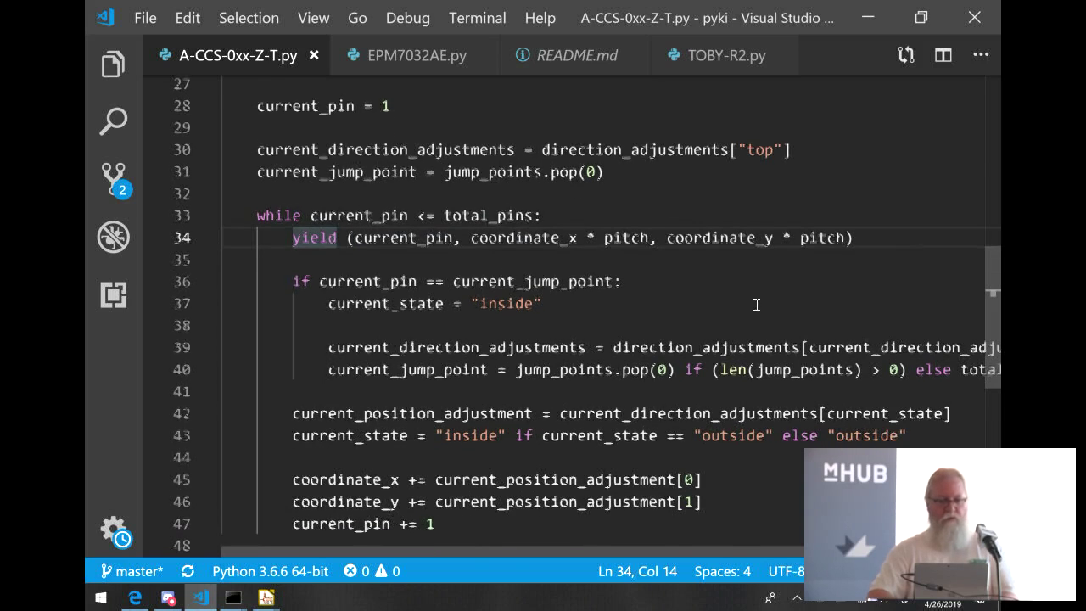
{"action": "scroll", "coordinate": [756, 304], "scroll_direction": "down", "scroll_amount": 1}
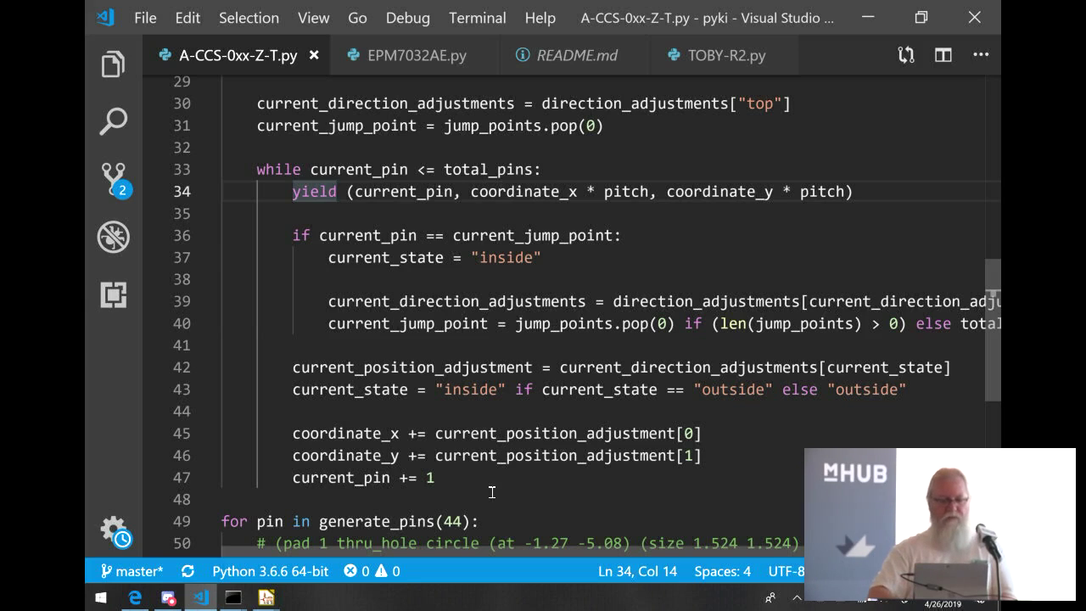
{"action": "scroll", "coordinate": [468, 488], "scroll_direction": "down", "scroll_amount": 1}
{"action": "scroll", "coordinate": [469, 488], "scroll_direction": "down", "scroll_amount": 3}
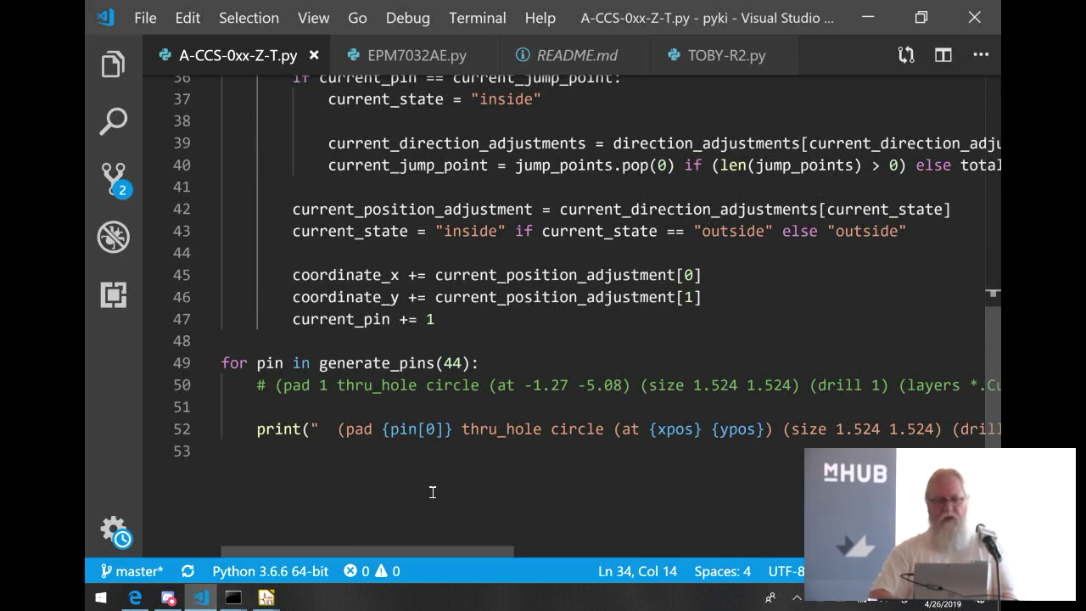
{"action": "key", "text": "alt+Tab"}
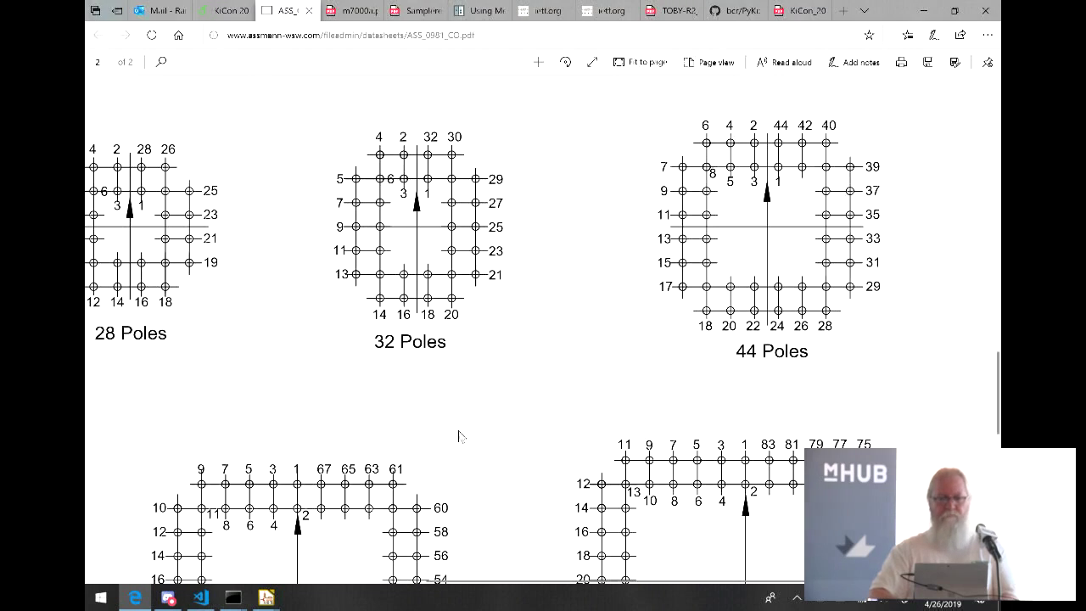
Move the KiCon talk to page 6, 'Inside a Footprint Pad', then return to the Python code.
{"action": "left_click", "coordinate": [787, 12]}
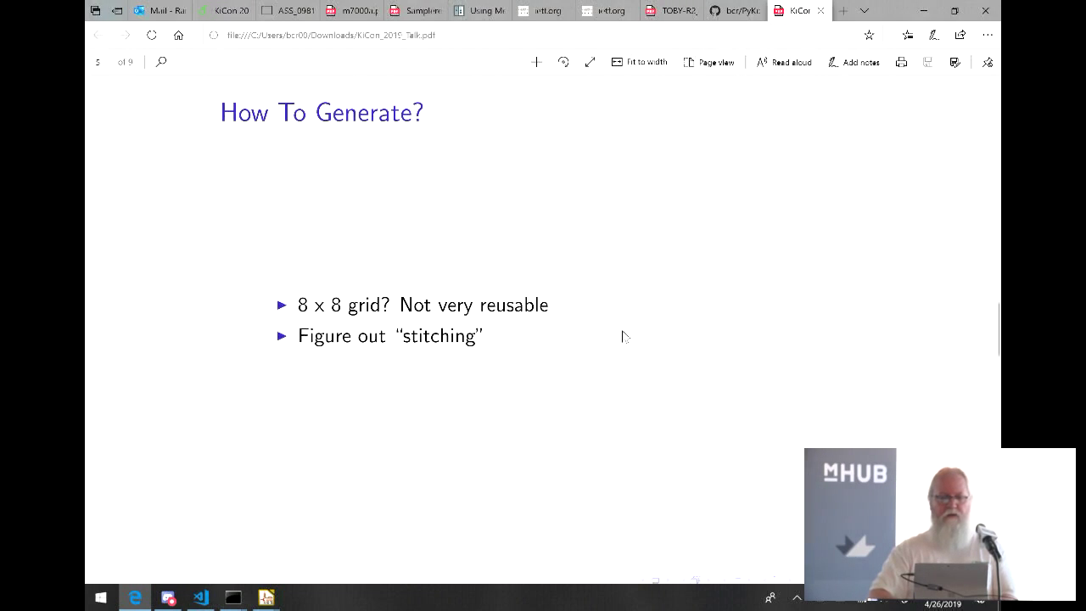
{"action": "scroll", "coordinate": [618, 348], "scroll_direction": "down", "scroll_amount": 5}
{"action": "scroll", "coordinate": [618, 348], "scroll_direction": "down", "scroll_amount": 4}
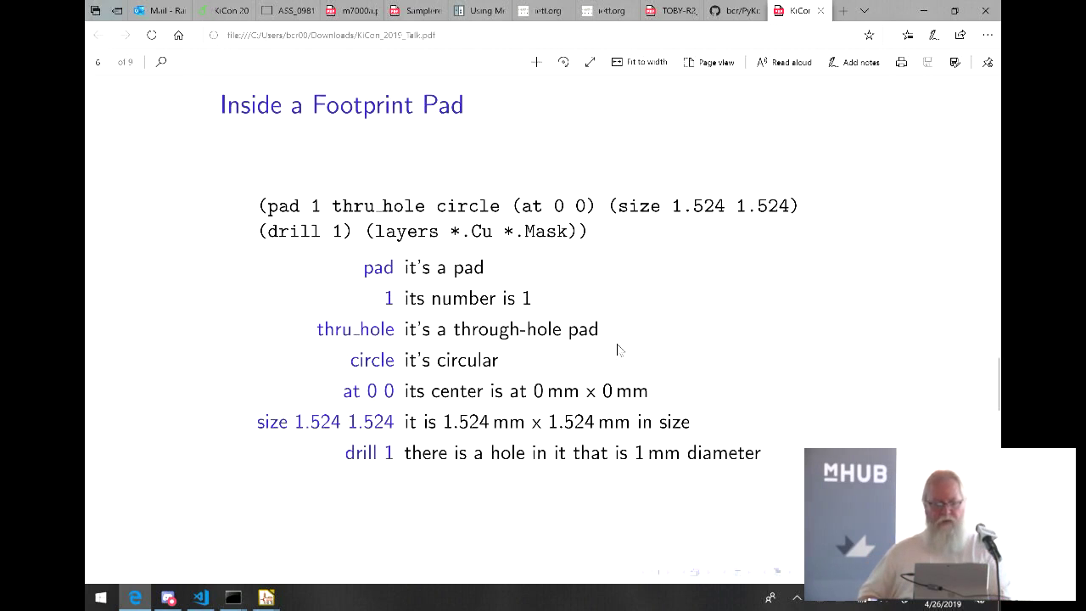
{"action": "key", "text": "alt+Tab"}
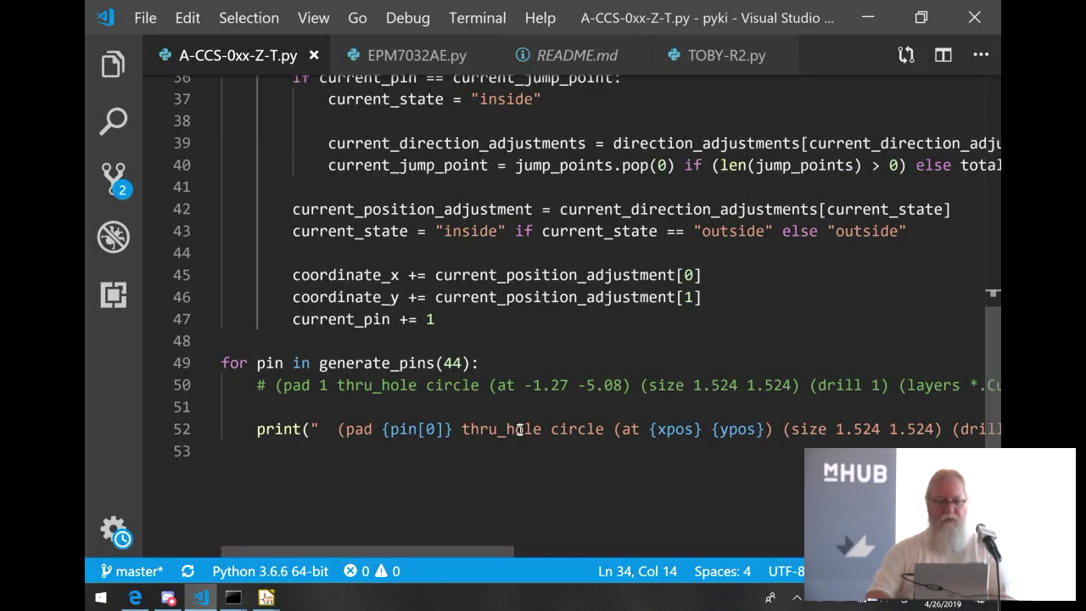
Scroll across the thru_hole pad print lines 50–52, then switch to the 'Inside a Symbol Pin' slide.
{"action": "scroll", "coordinate": [524, 429], "scroll_direction": "right", "scroll_amount": 5}
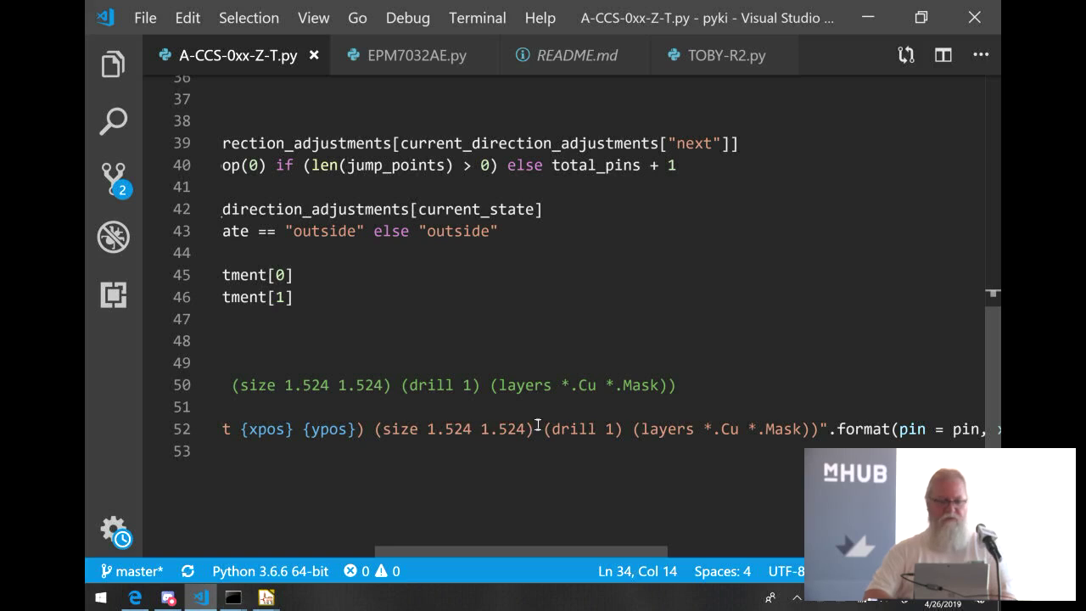
{"action": "scroll", "coordinate": [526, 416], "scroll_direction": "left", "scroll_amount": 3}
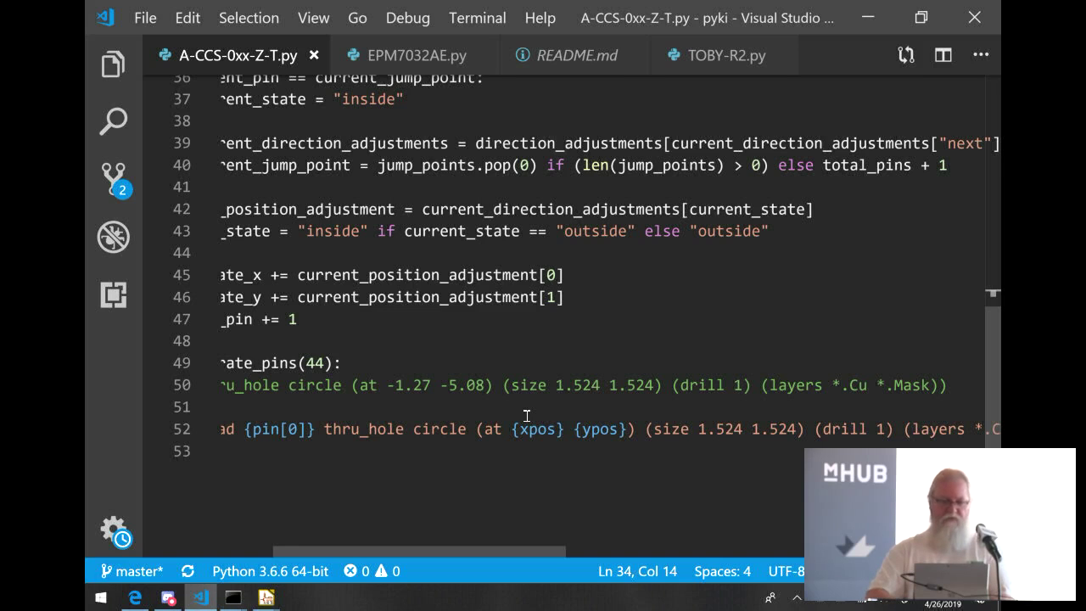
{"action": "scroll", "coordinate": [526, 416], "scroll_direction": "left", "scroll_amount": 3}
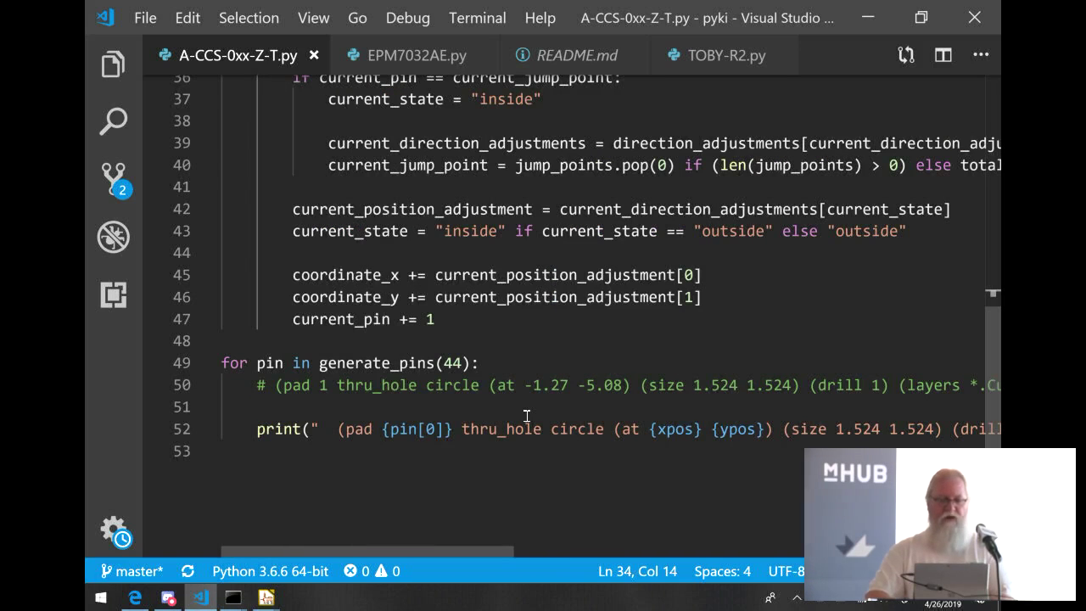
{"action": "key", "text": "alt+Tab"}
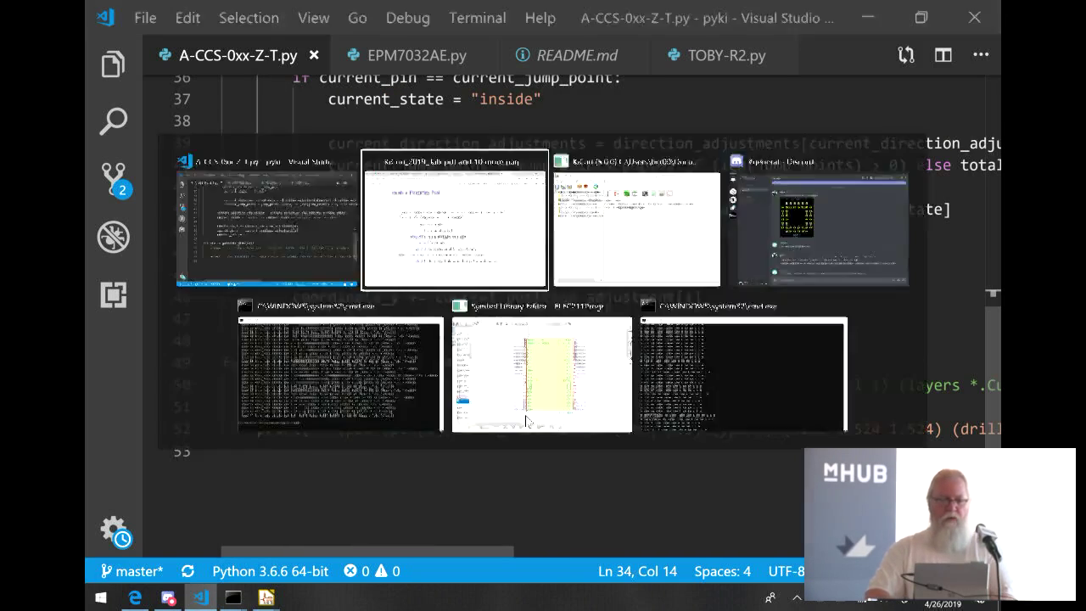
Scroll the KiCon slides to page 7 'Inside a Symbol Pin', then return to the footprint script.
{"action": "scroll", "coordinate": [526, 421], "scroll_direction": "down", "scroll_amount": 3}
{"action": "scroll", "coordinate": [526, 421], "scroll_direction": "down", "scroll_amount": 1}
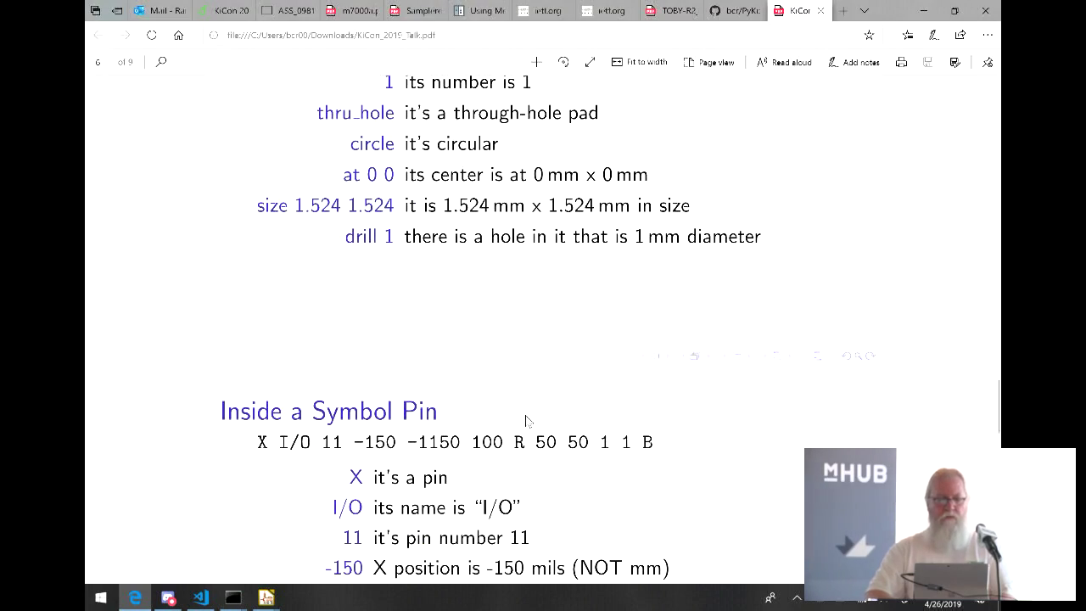
{"action": "scroll", "coordinate": [526, 421], "scroll_direction": "up", "scroll_amount": 3}
{"action": "scroll", "coordinate": [526, 421], "scroll_direction": "down", "scroll_amount": 3}
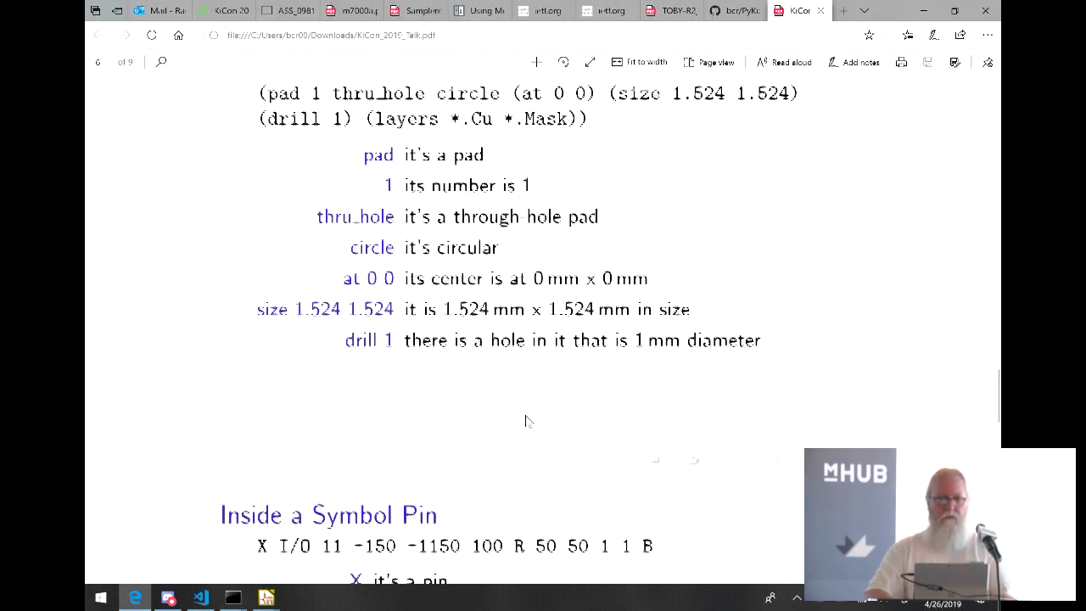
{"action": "scroll", "coordinate": [526, 421], "scroll_direction": "down", "scroll_amount": 5}
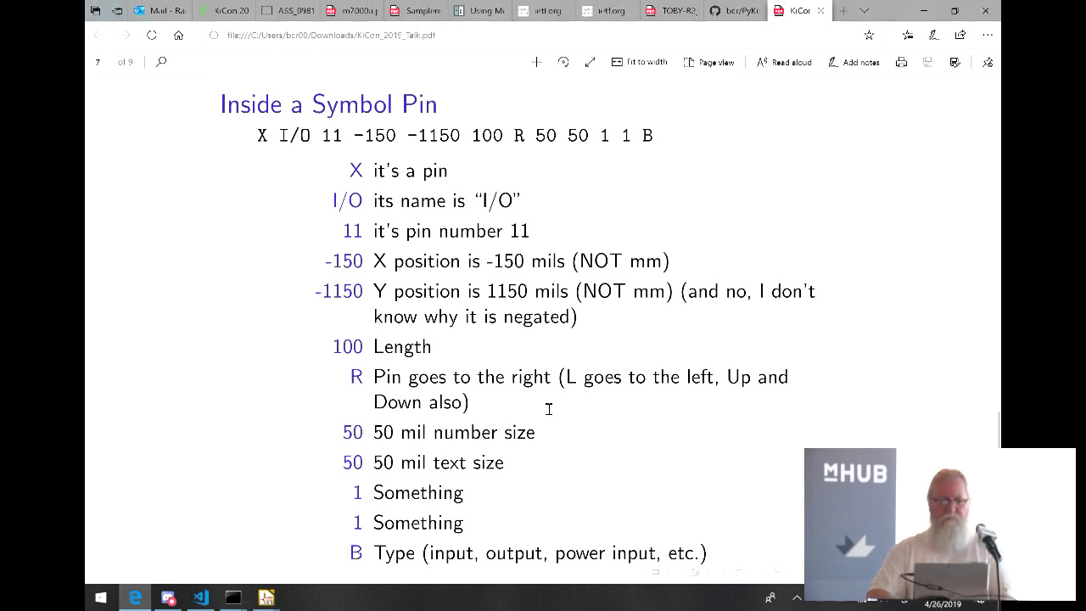
{"action": "key", "text": "alt+Tab"}
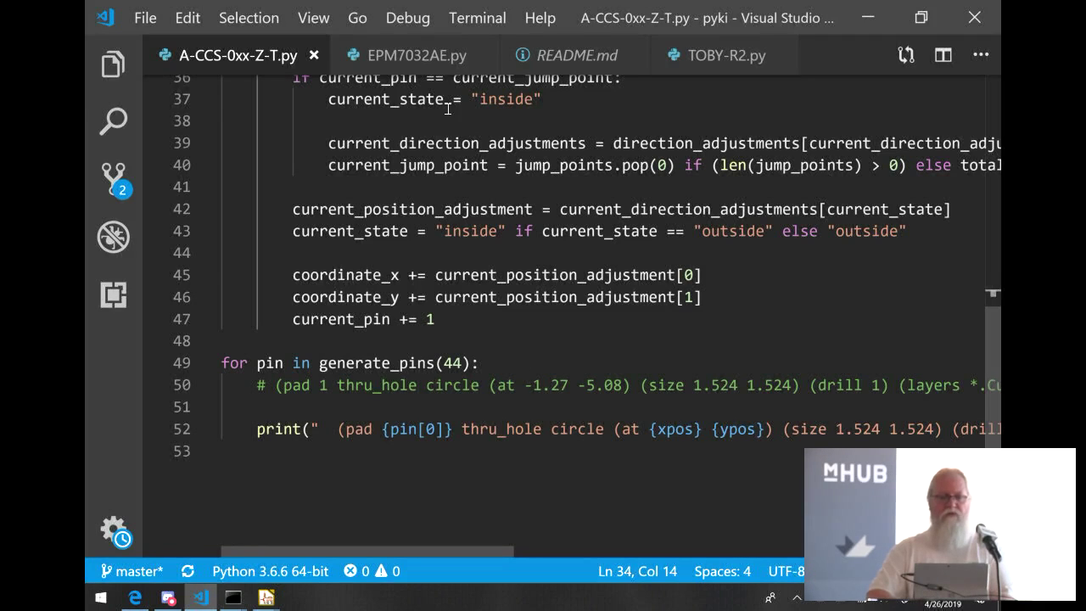
Show EPM7032AE.py's pin list, briefly check KiCad, then bring back the Inside a Symbol Pin slide.
{"action": "left_click", "coordinate": [412, 53]}
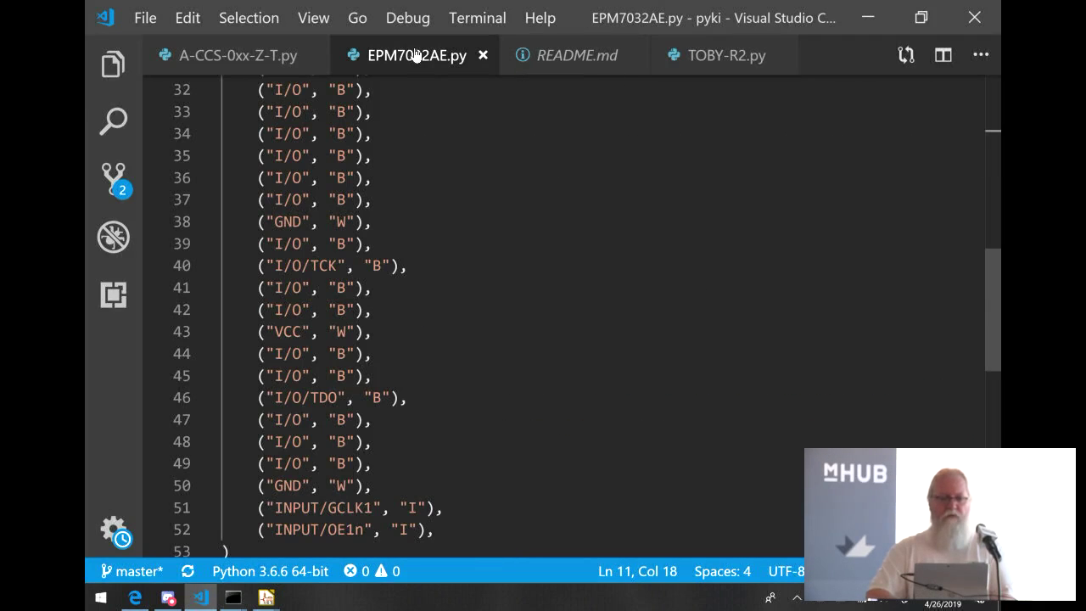
{"action": "key", "text": "alt+Tab"}
{"action": "key", "text": "alt+Tab"}
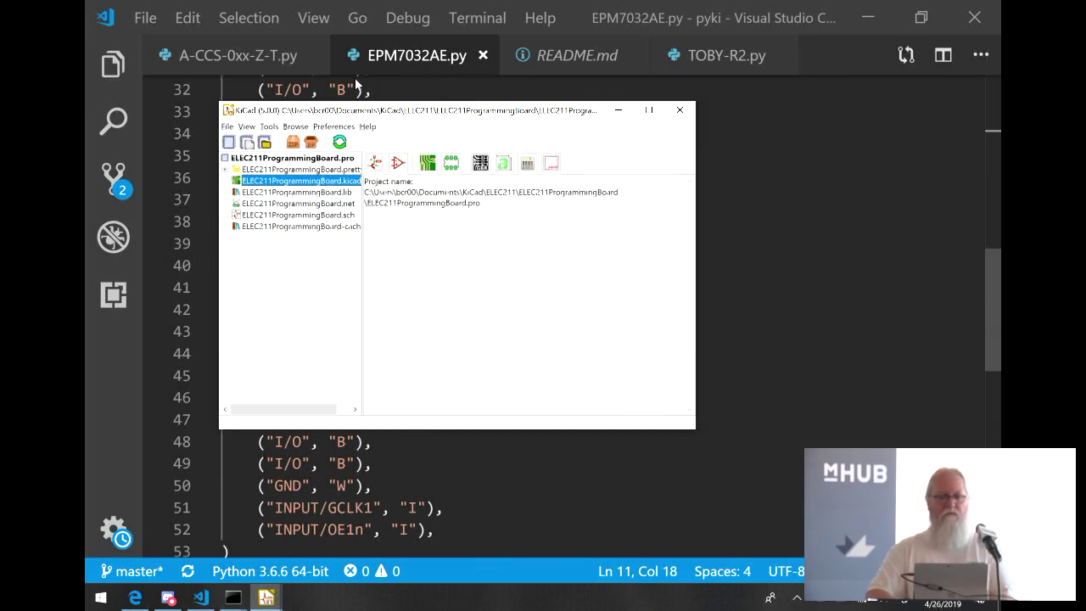
{"action": "key", "text": "alt+Tab"}
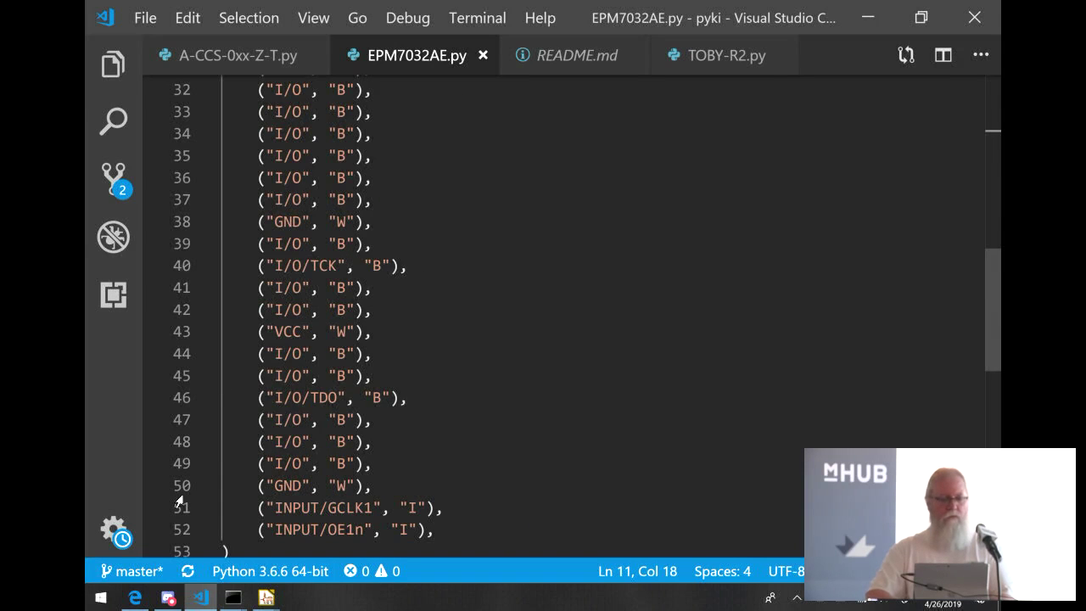
{"action": "left_click", "coordinate": [135, 597]}
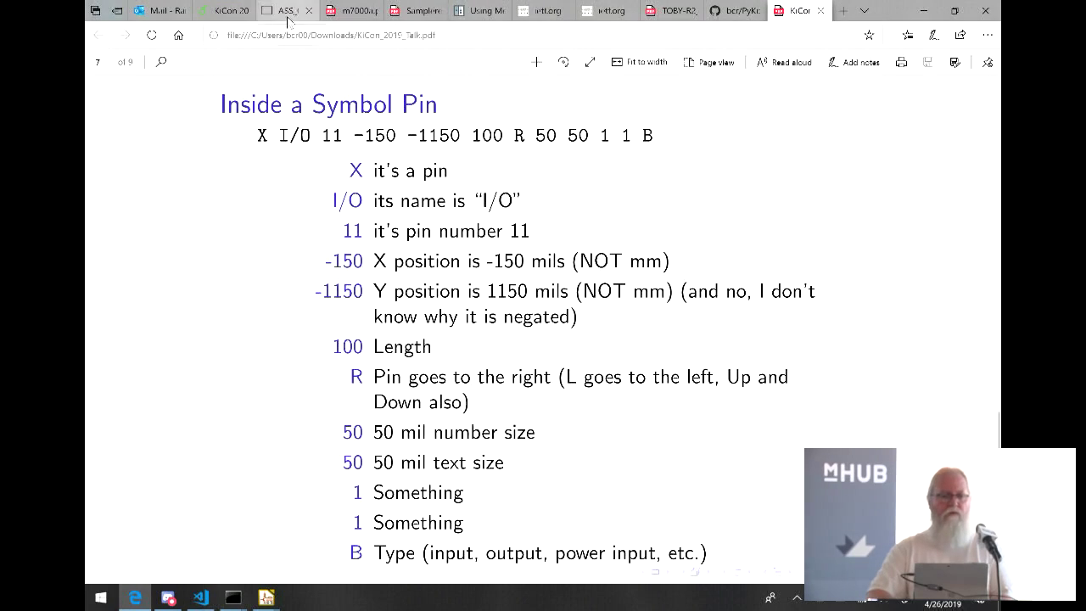
Zoom into the m7000a datasheet's 44-Pin PLCC pinout, then switch back to EPM7032AE.py.
{"action": "left_click", "coordinate": [352, 11]}
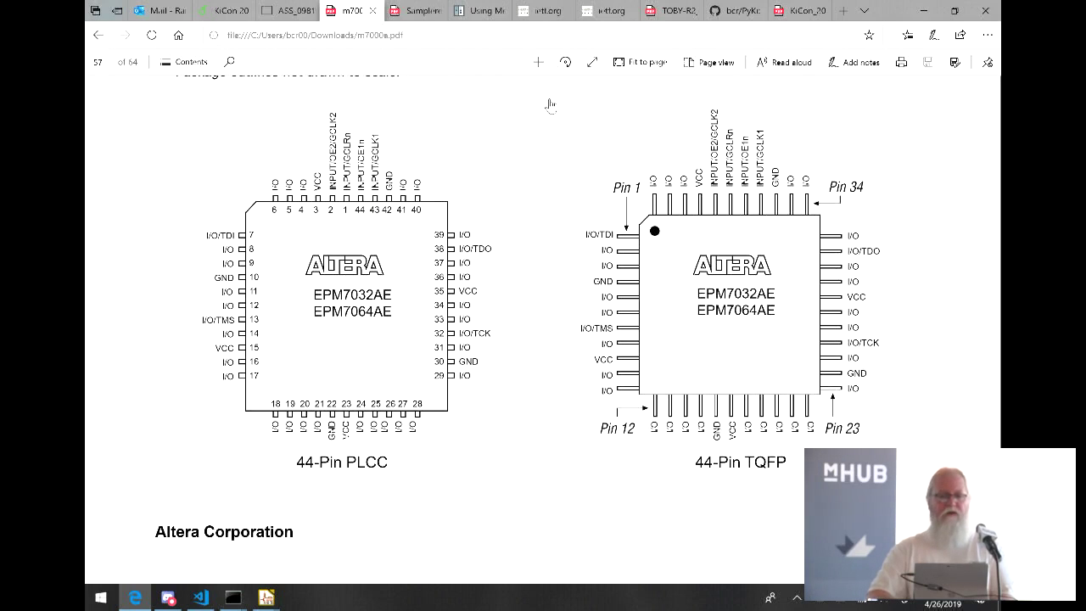
{"action": "left_click", "coordinate": [539, 62]}
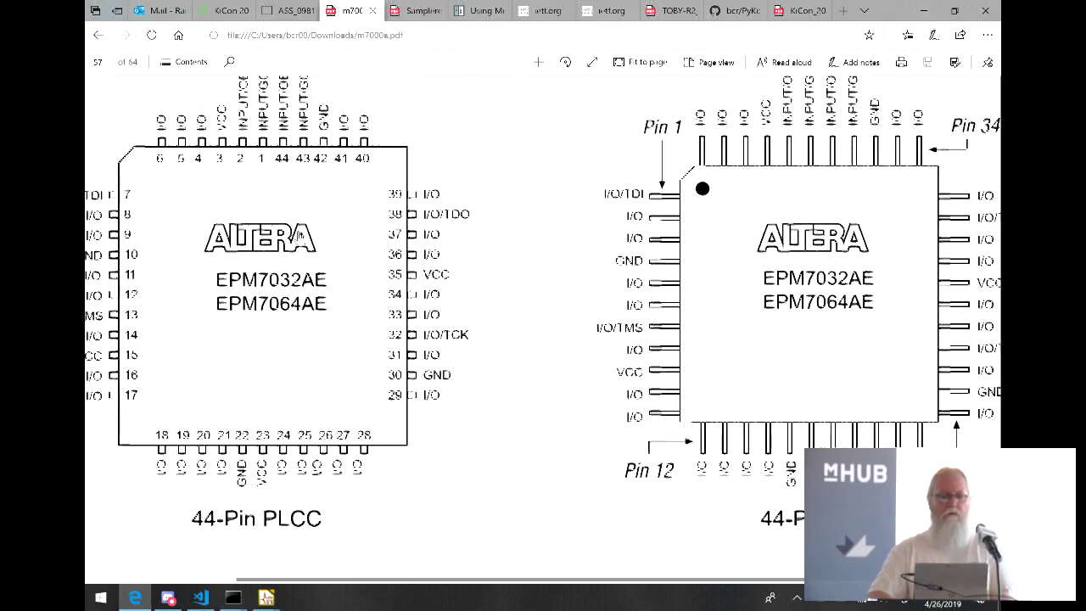
{"action": "scroll", "coordinate": [298, 236], "scroll_direction": "left", "scroll_amount": 3}
{"action": "scroll", "coordinate": [298, 235], "scroll_direction": "up", "scroll_amount": 1}
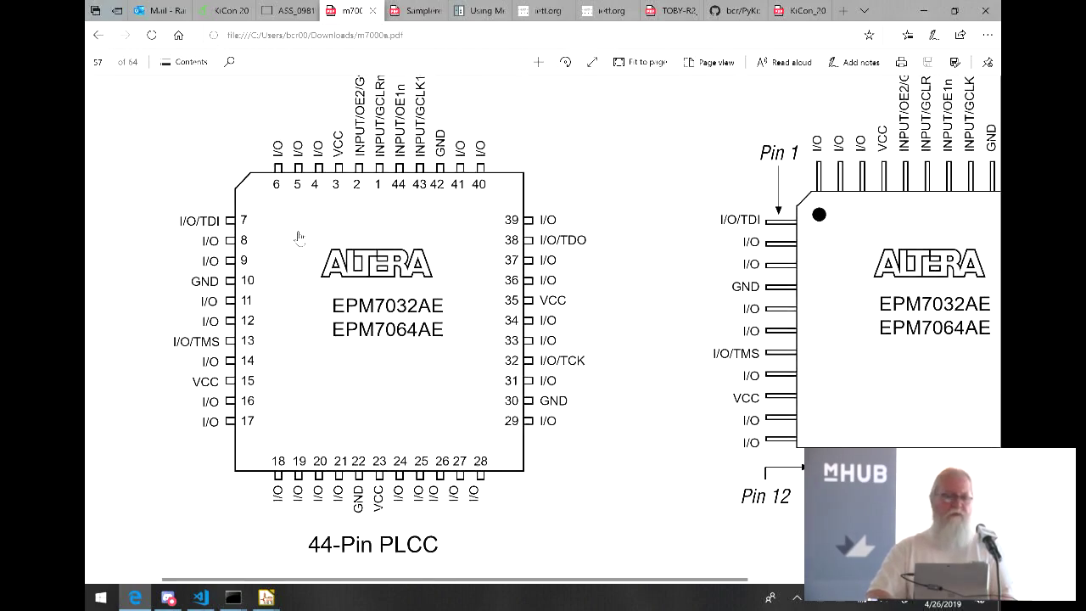
{"action": "scroll", "coordinate": [298, 235], "scroll_direction": "up", "scroll_amount": 1}
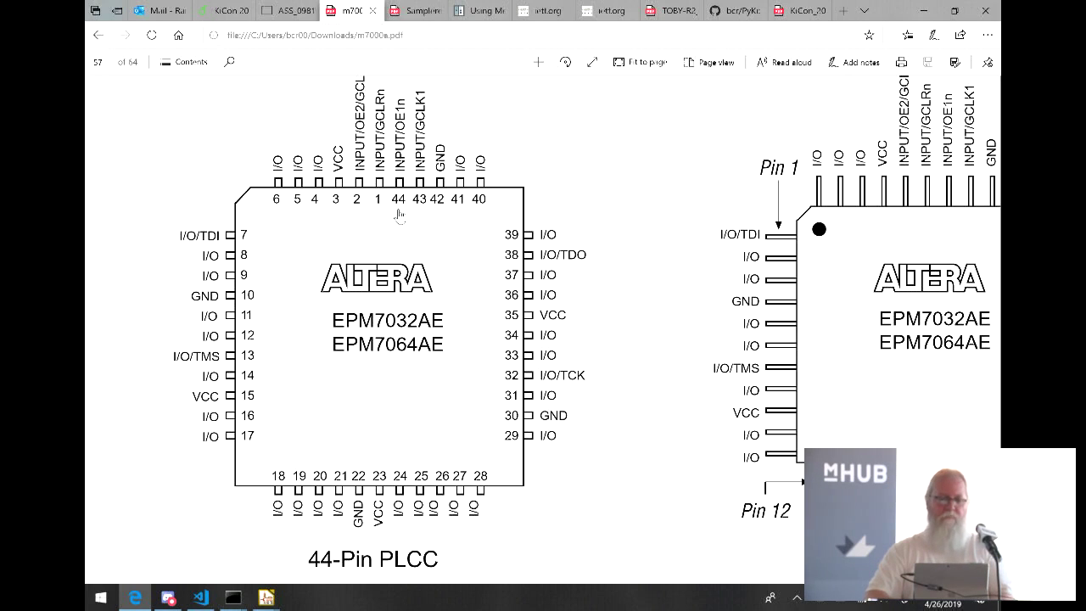
{"action": "key", "text": "alt+Tab"}
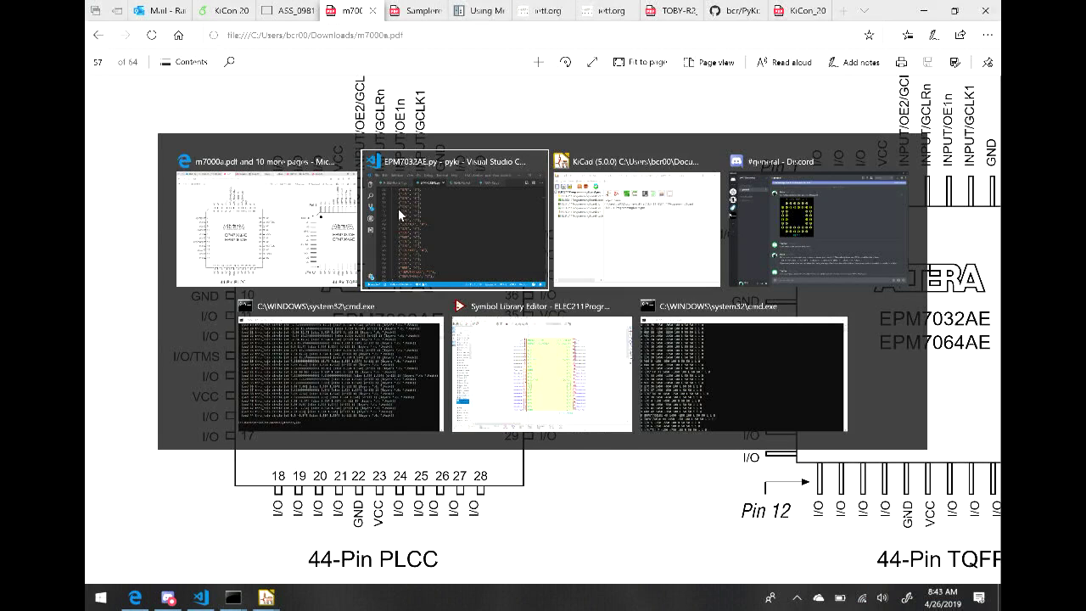
Compare the EPM7032AE.py pin list with the datasheet pinout and the KiCon slides.
{"action": "scroll", "coordinate": [413, 219], "scroll_direction": "up", "scroll_amount": 10}
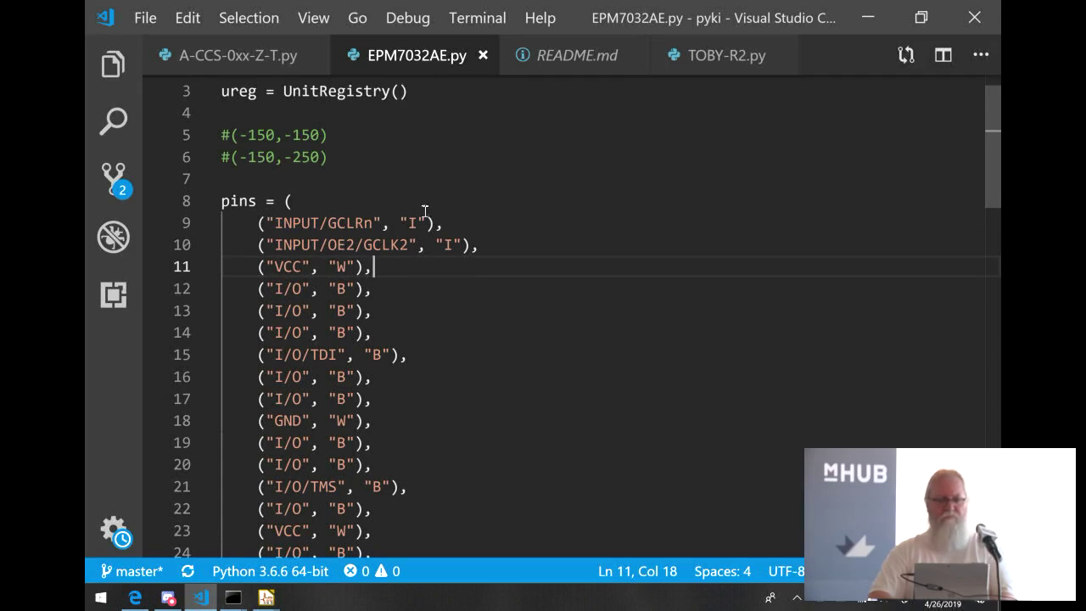
{"action": "scroll", "coordinate": [490, 280], "scroll_direction": "up", "scroll_amount": 1}
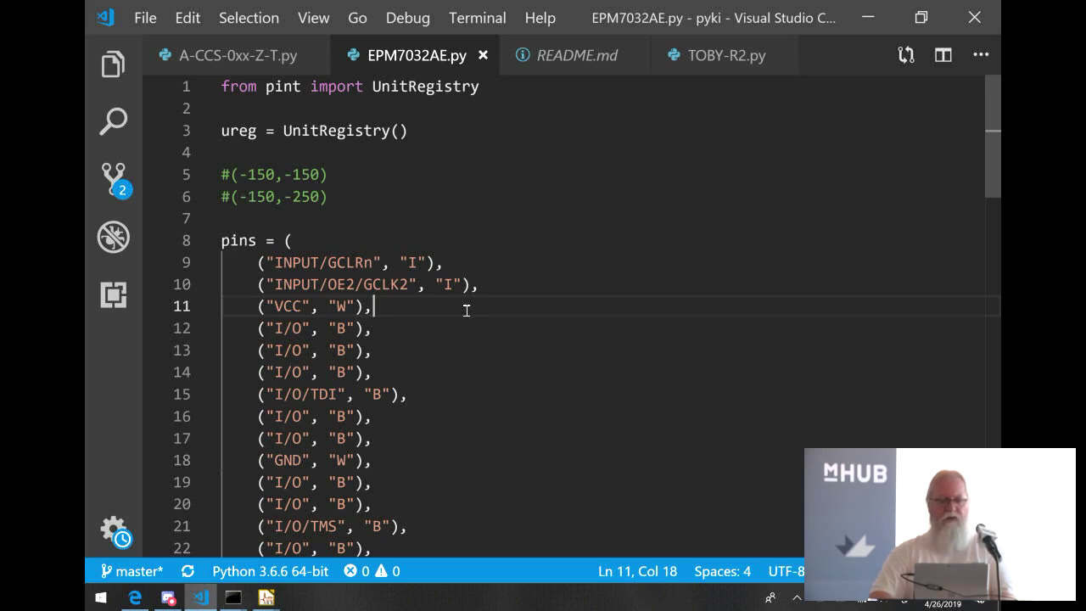
{"action": "key", "text": "alt+Tab"}
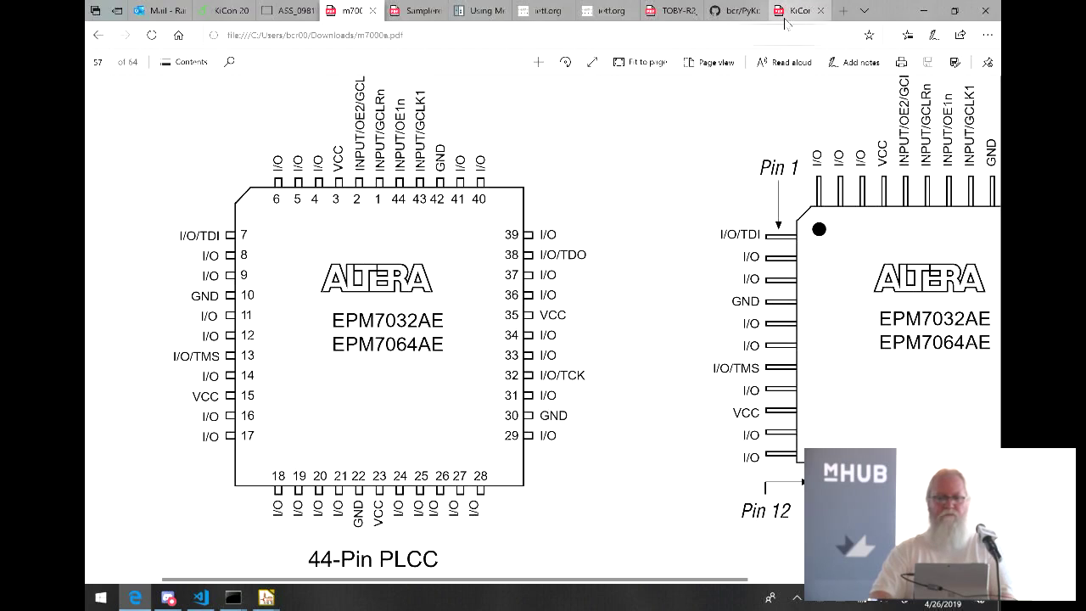
{"action": "left_click", "coordinate": [785, 12]}
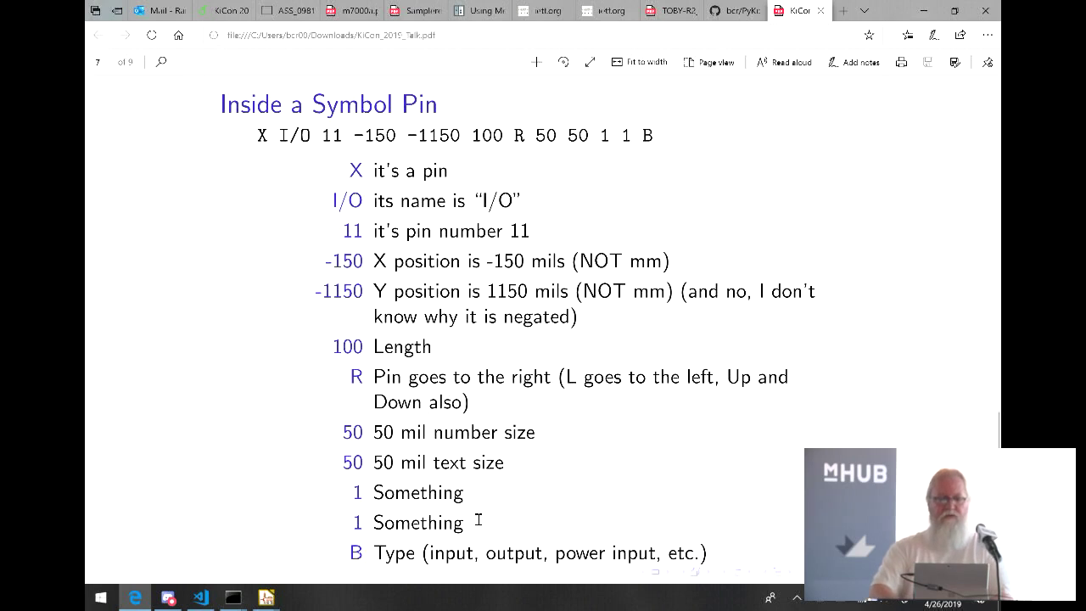
{"action": "key", "text": "alt+Tab"}
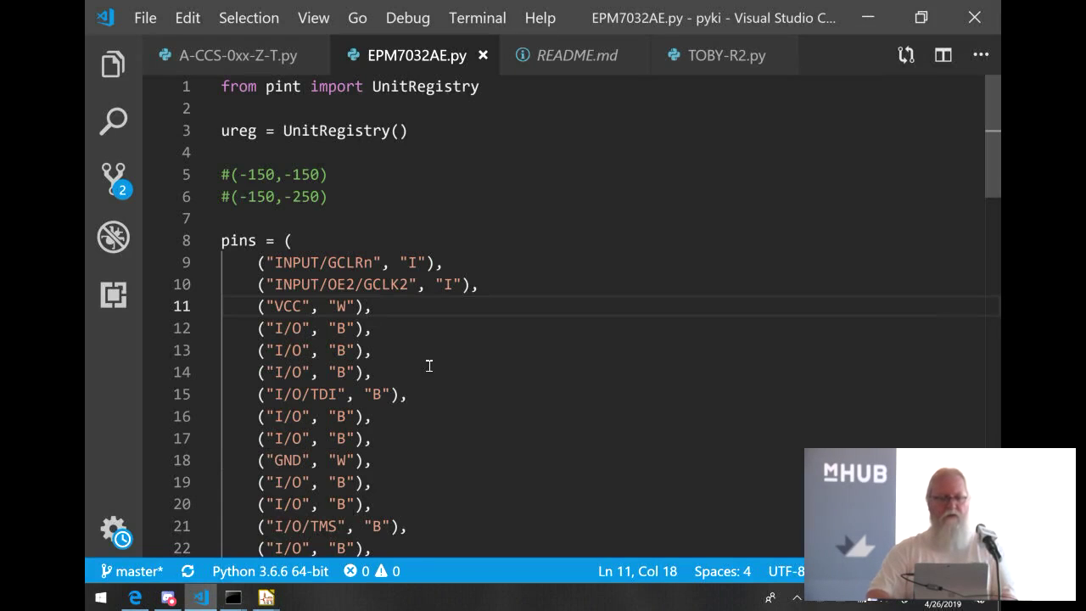
Review the loop printing the 'X' pin lines, then return to the Inside a Symbol Pin slide.
{"action": "scroll", "coordinate": [429, 366], "scroll_direction": "down", "scroll_amount": 5}
{"action": "scroll", "coordinate": [429, 366], "scroll_direction": "down", "scroll_amount": 10}
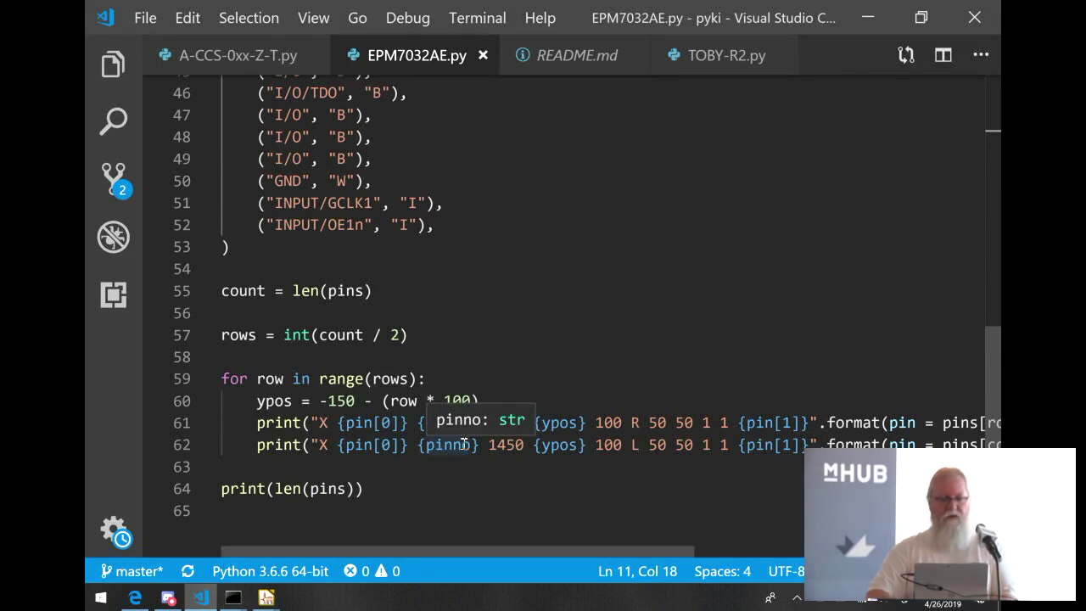
{"action": "scroll", "coordinate": [500, 506], "scroll_direction": "right", "scroll_amount": 5}
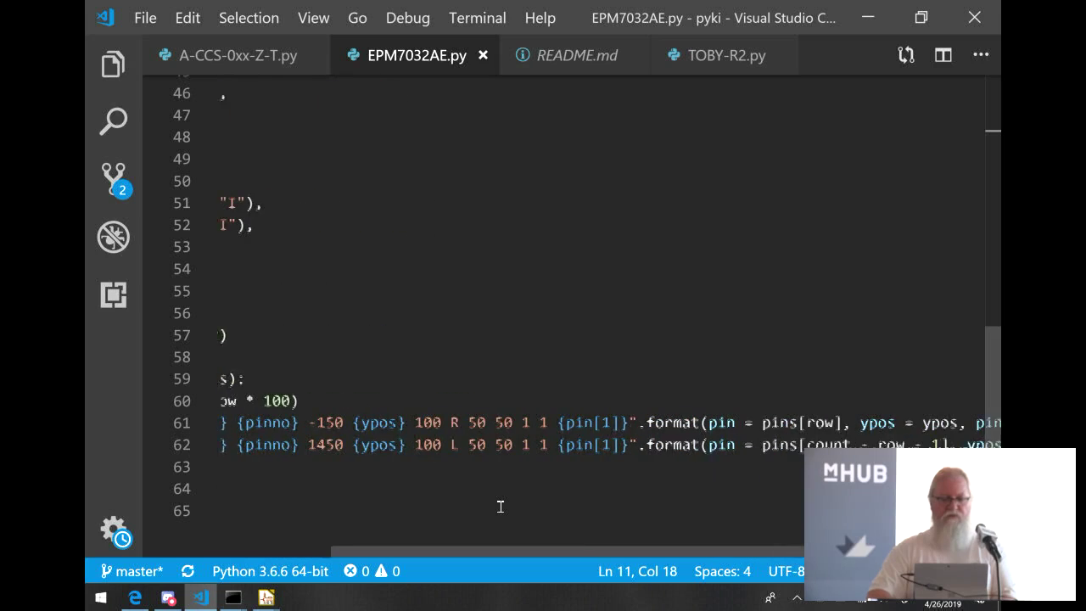
{"action": "scroll", "coordinate": [501, 507], "scroll_direction": "right", "scroll_amount": 7}
{"action": "scroll", "coordinate": [501, 507], "scroll_direction": "left", "scroll_amount": 12}
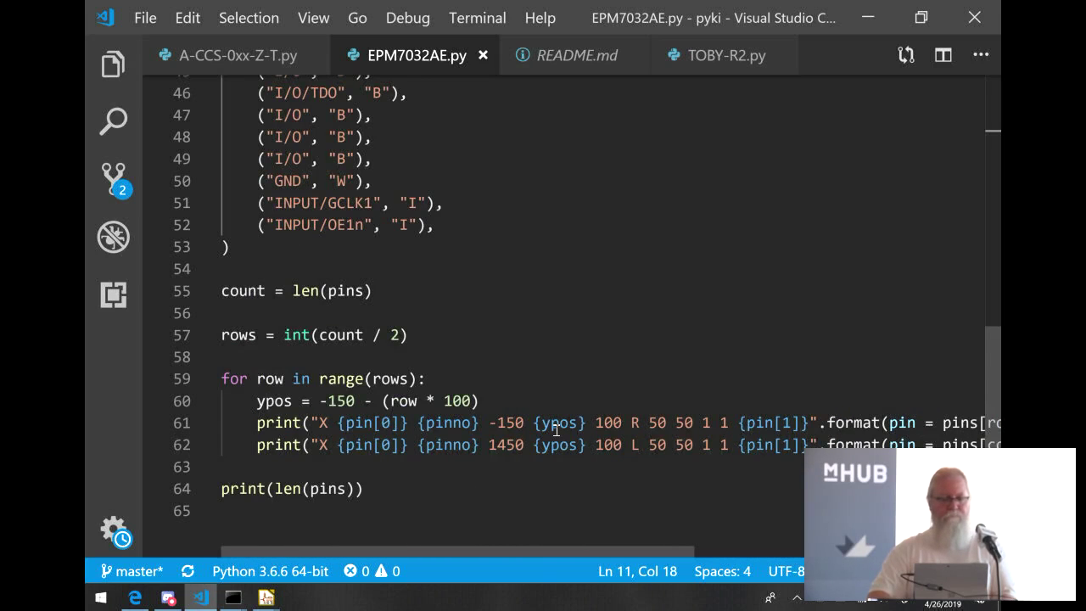
{"action": "mouse_move", "coordinate": [556, 430]}
{"action": "key", "text": "alt+Tab"}
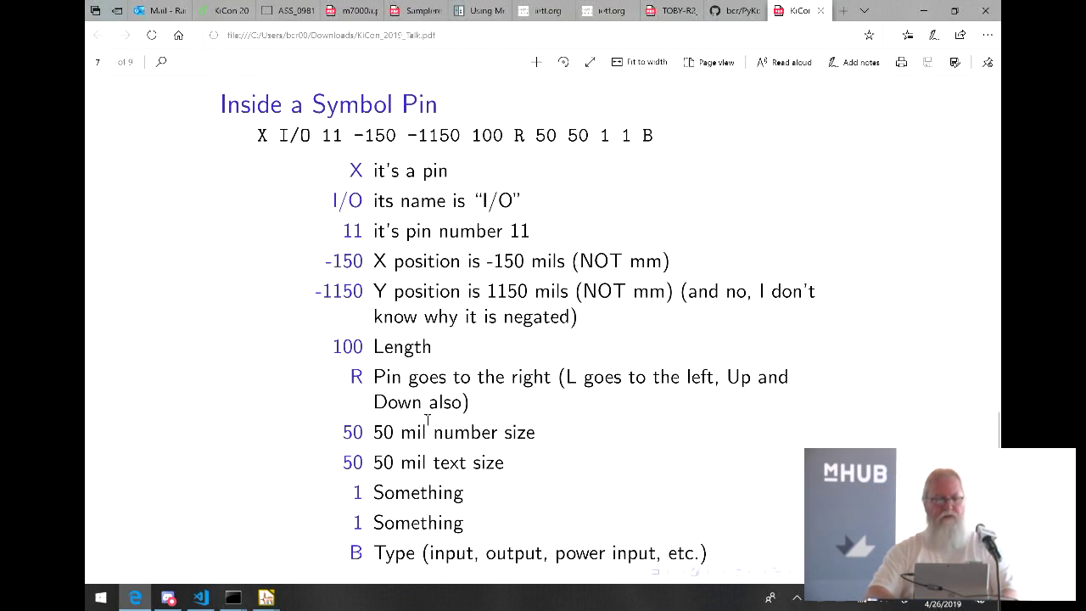
From the Symbol Library Editor, reach the project manager and open ELEC211ProgrammingBoard.sch in Eeschema.
{"action": "left_click", "coordinate": [266, 598]}
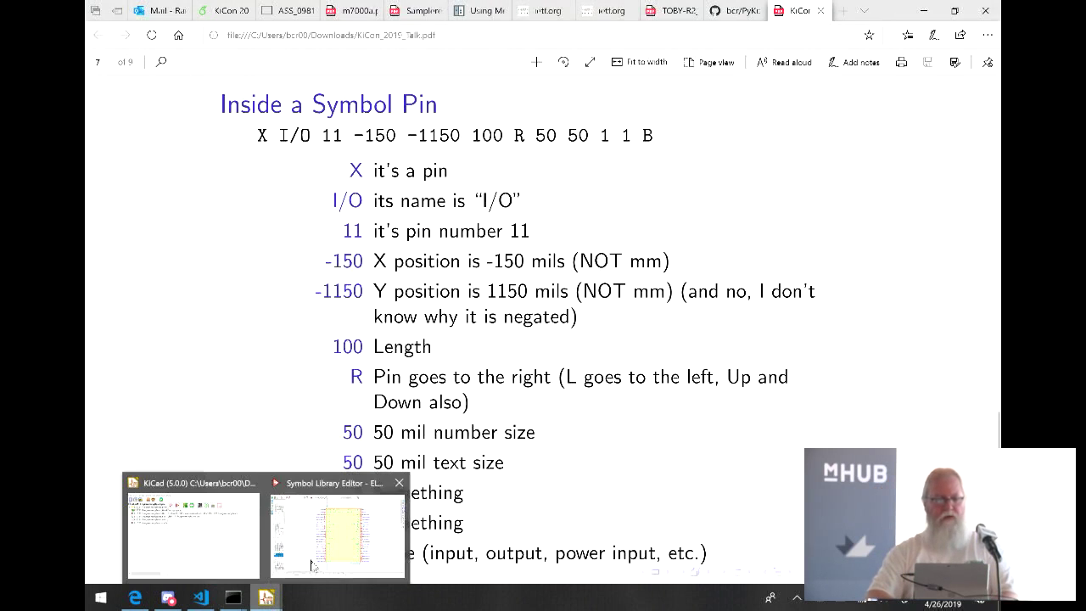
{"action": "left_click", "coordinate": [312, 565]}
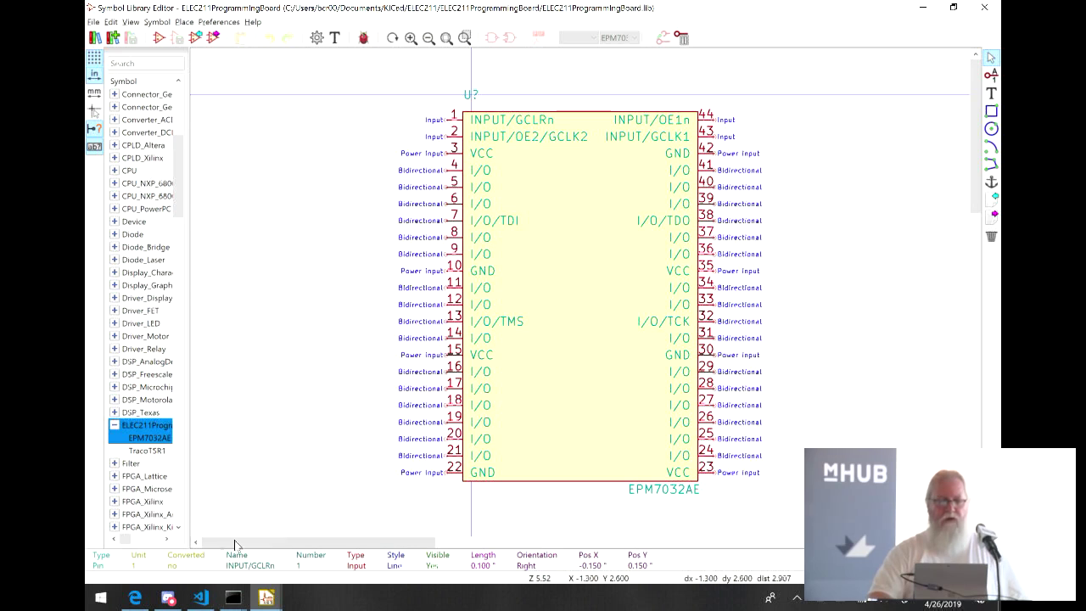
{"action": "mouse_move", "coordinate": [265, 598]}
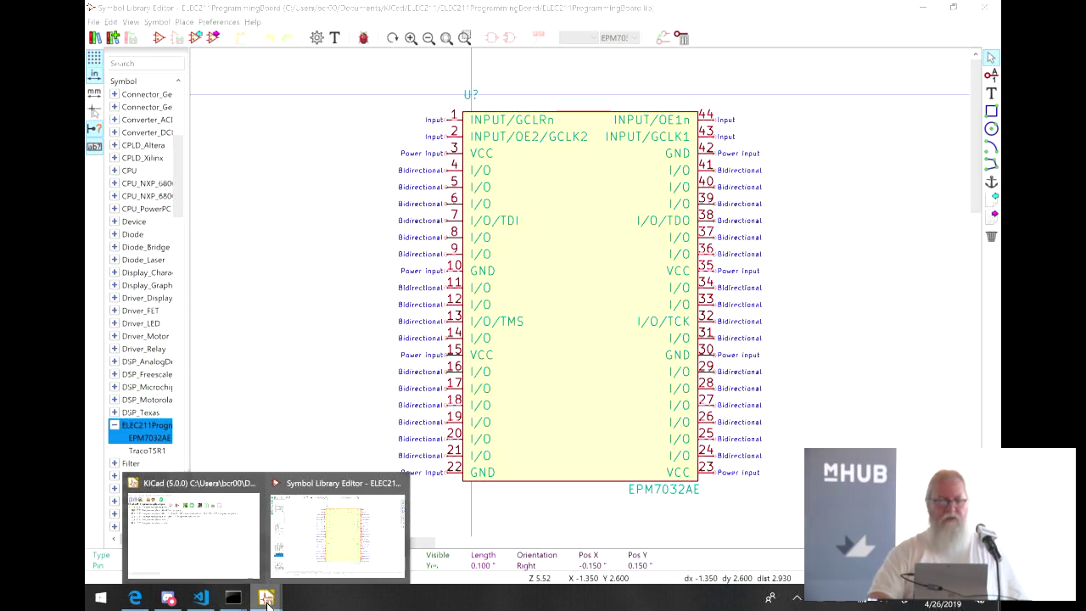
{"action": "left_click", "coordinate": [230, 555]}
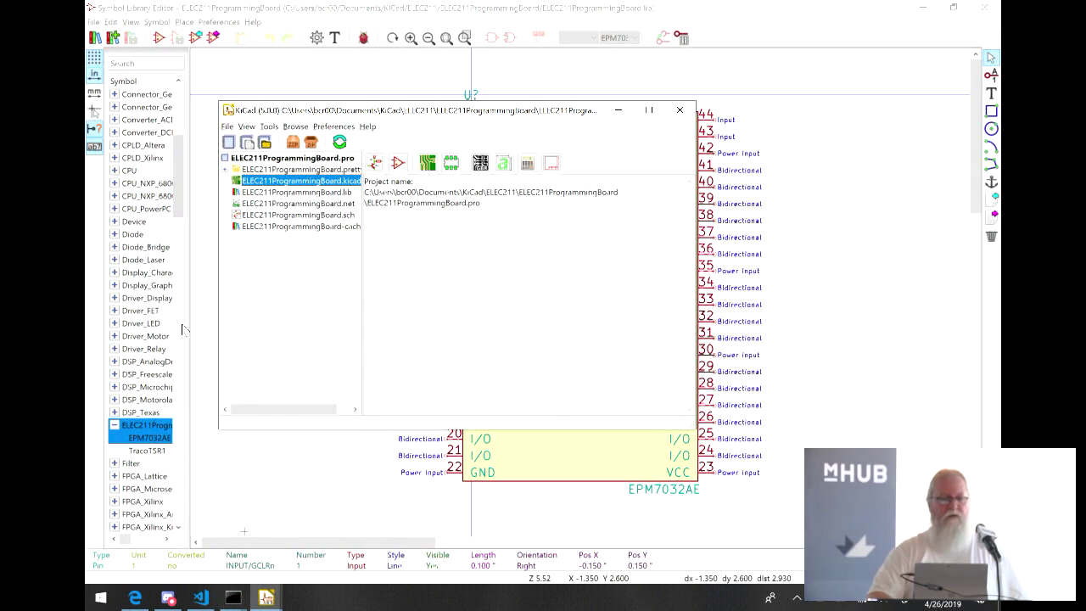
{"action": "left_click", "coordinate": [311, 216]}
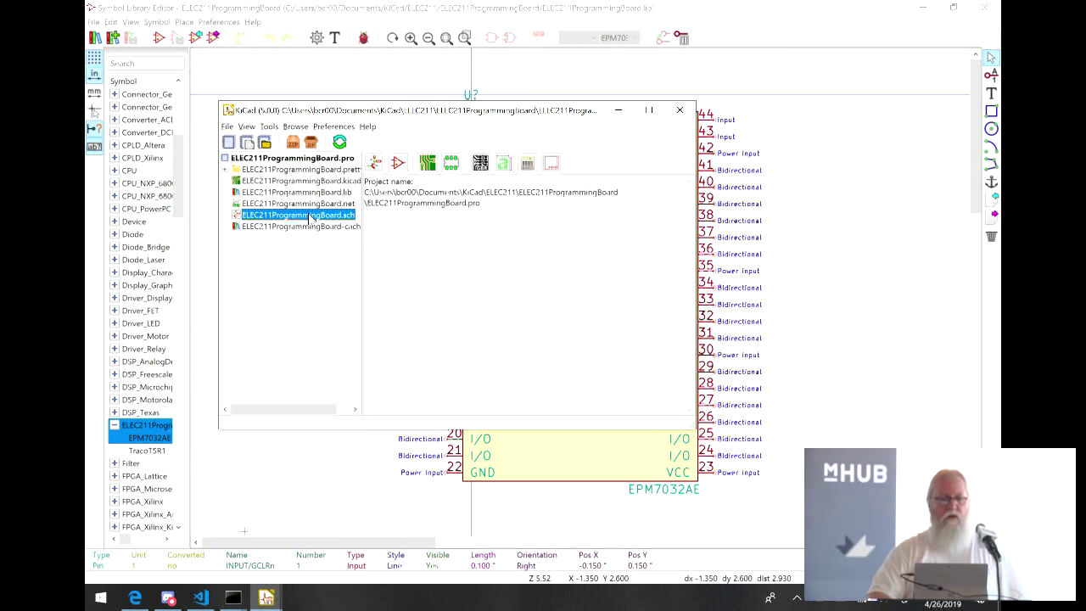
{"action": "double_click", "coordinate": [311, 215]}
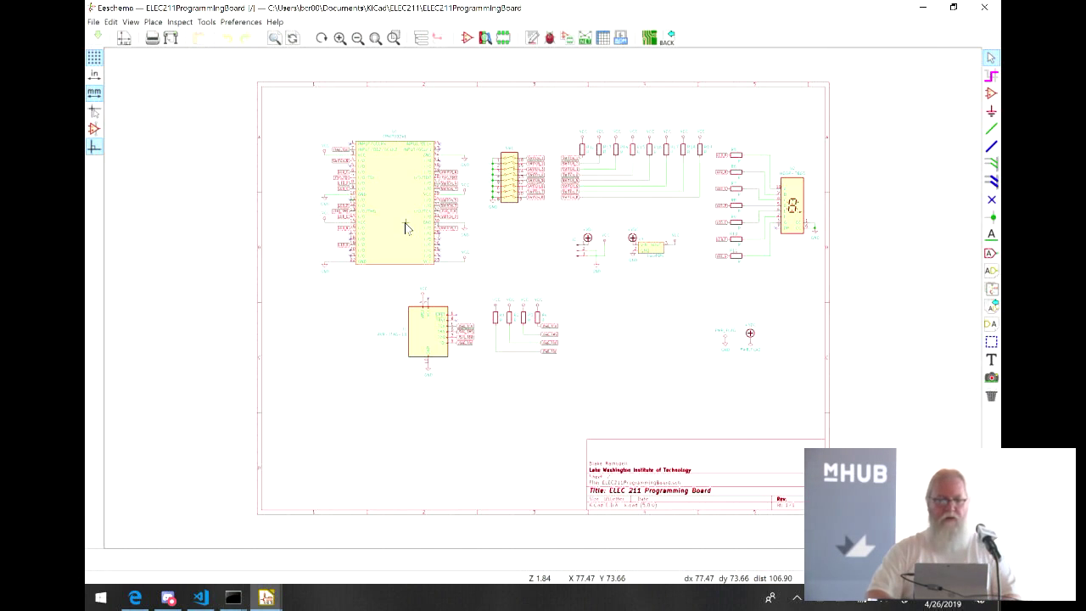
Zoom and pan around U1 EPM7032AE, SW1 and R12–R19, then return to the talk slides.
{"action": "scroll", "coordinate": [405, 227], "scroll_direction": "down", "scroll_amount": 1}
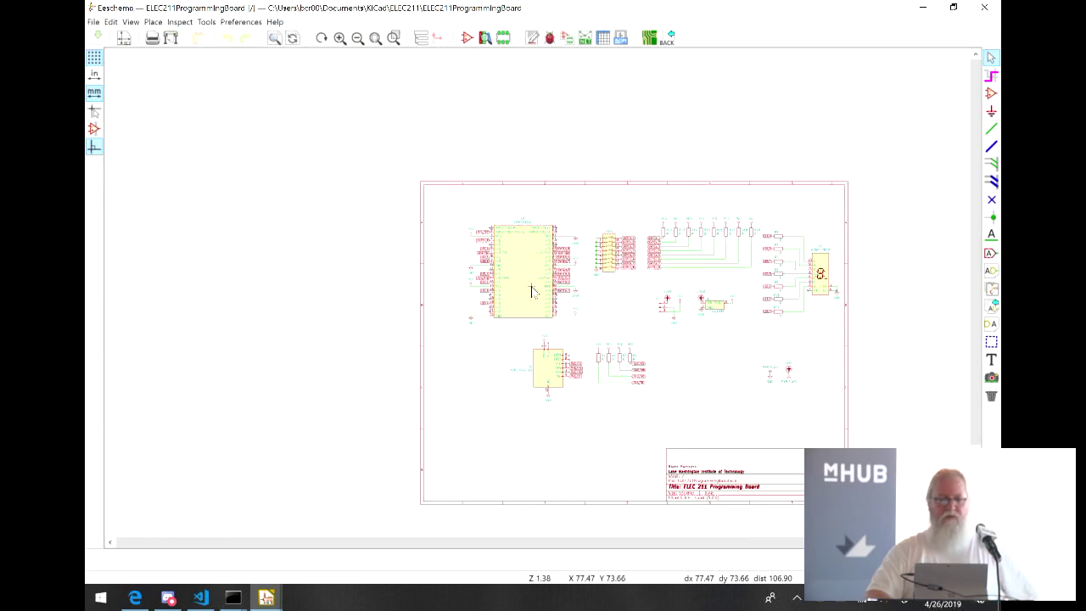
{"action": "scroll", "coordinate": [531, 291], "scroll_direction": "up", "scroll_amount": 1}
{"action": "scroll", "coordinate": [531, 292], "scroll_direction": "up", "scroll_amount": 4}
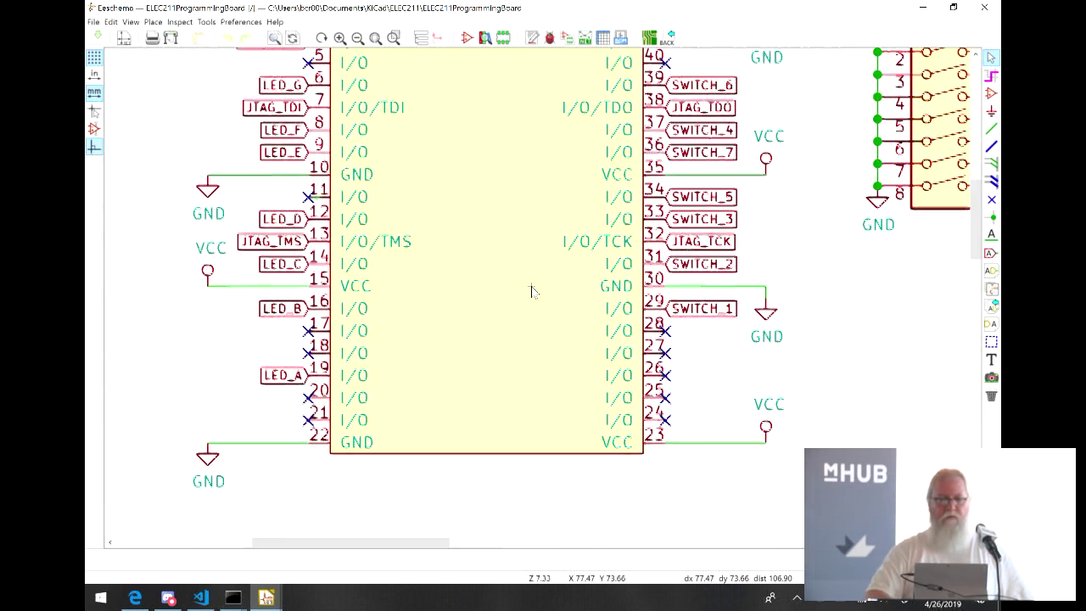
{"action": "scroll", "coordinate": [531, 291], "scroll_direction": "down", "scroll_amount": 1}
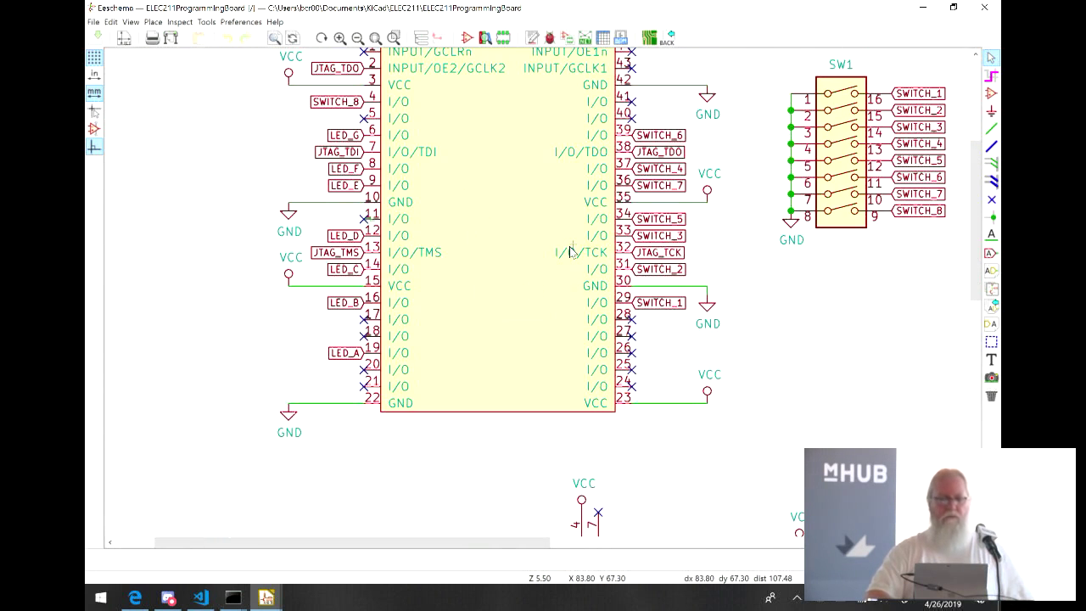
{"action": "scroll", "coordinate": [571, 252], "scroll_direction": "left", "scroll_amount": 2, "text": "ctrl"}
{"action": "scroll", "coordinate": [571, 253], "scroll_direction": "right", "scroll_amount": 10, "text": "ctrl"}
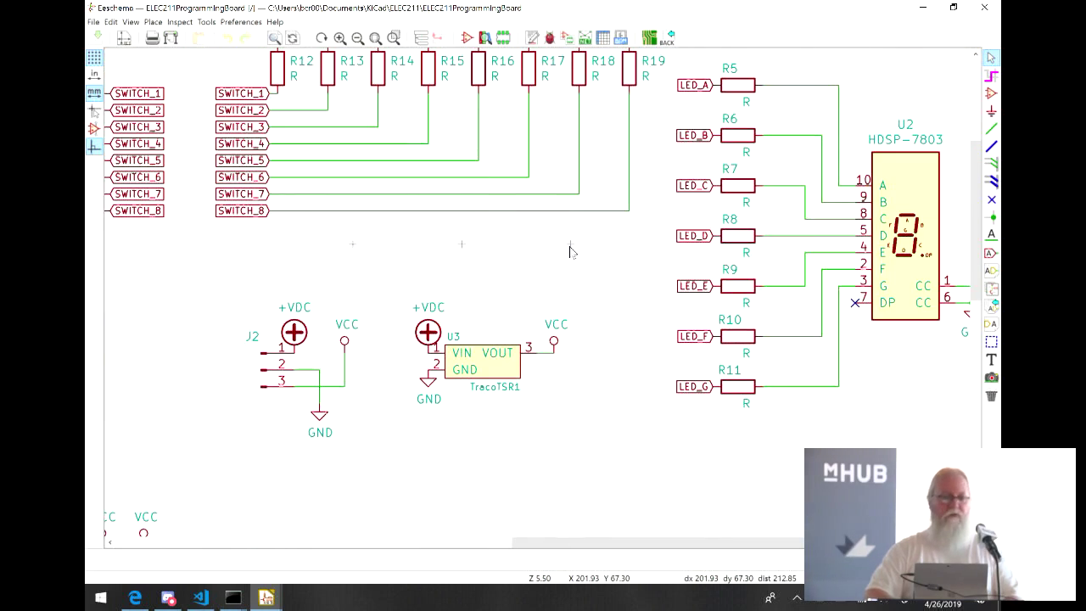
{"action": "scroll", "coordinate": [571, 252], "scroll_direction": "up", "scroll_amount": 6, "text": "shift"}
{"action": "scroll", "coordinate": [570, 252], "scroll_direction": "right", "scroll_amount": 2, "text": "ctrl"}
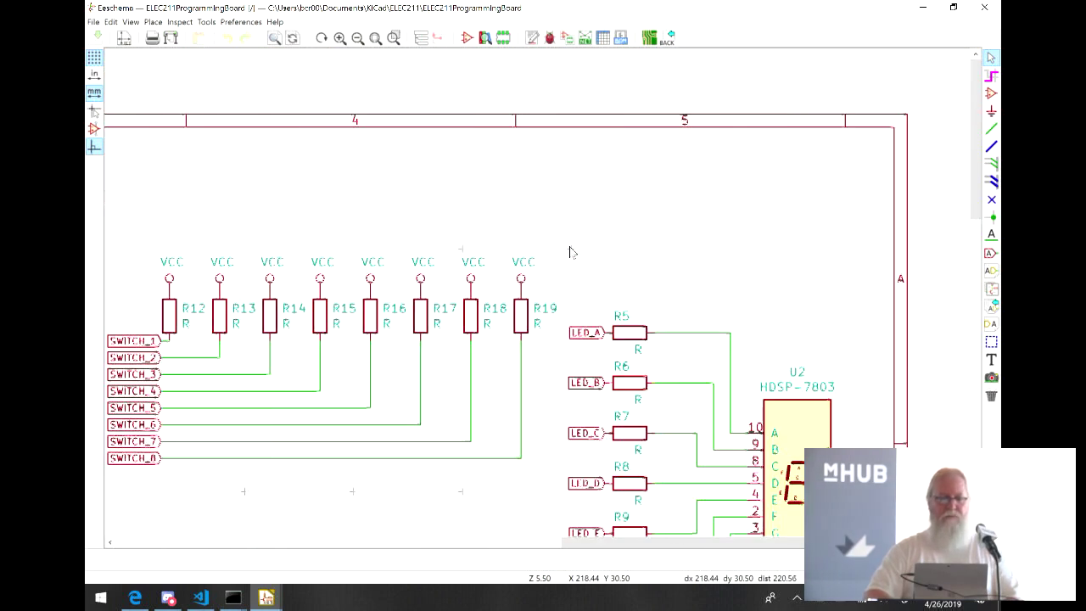
{"action": "scroll", "coordinate": [570, 252], "scroll_direction": "left", "scroll_amount": 4, "text": "ctrl"}
{"action": "scroll", "coordinate": [571, 252], "scroll_direction": "left", "scroll_amount": 6, "text": "ctrl"}
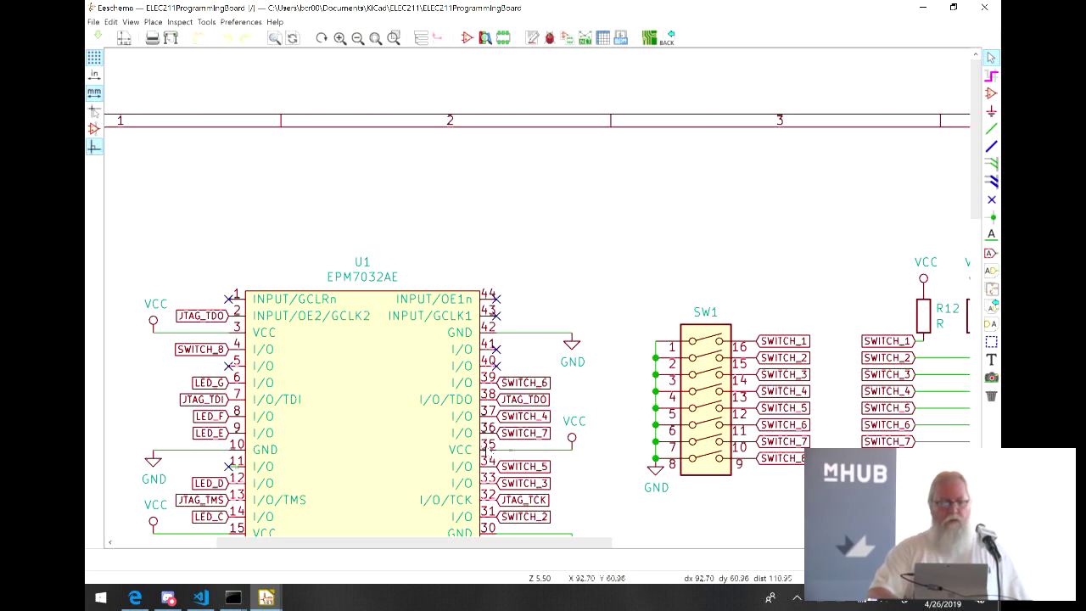
{"action": "key", "text": "alt+Tab"}
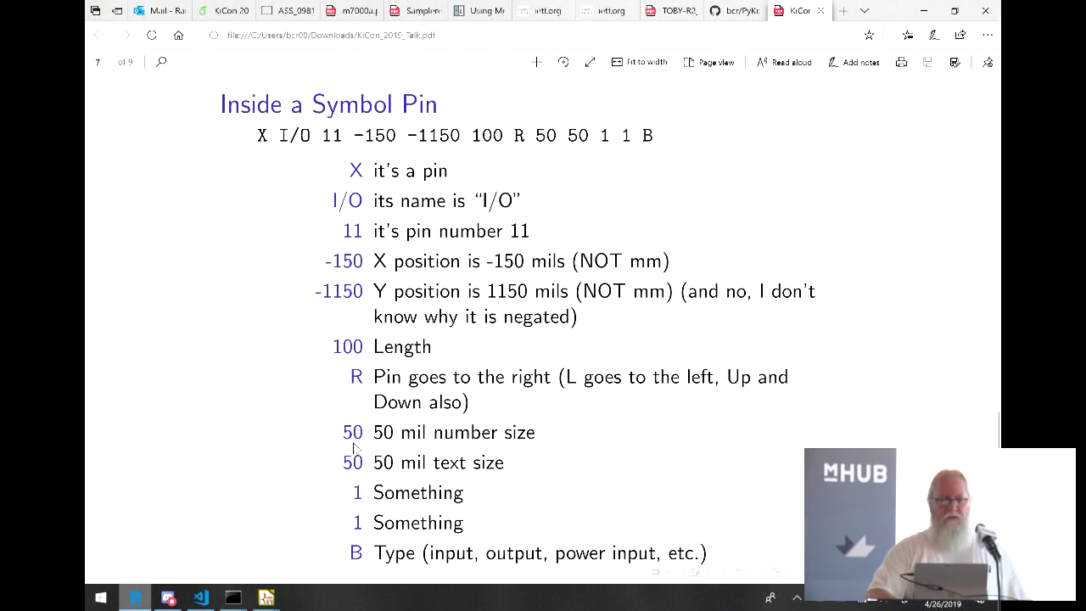
Move to 'The Code I Did', browse the PyKi repo's scripts and README, then return to the talk.
{"action": "scroll", "coordinate": [607, 129], "scroll_direction": "down", "scroll_amount": 3}
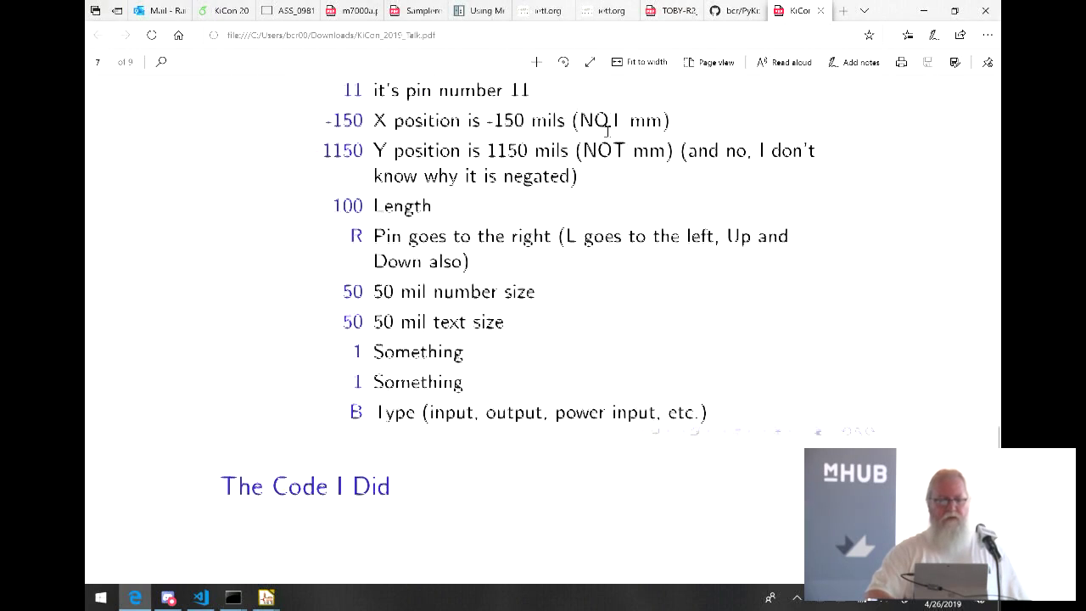
{"action": "scroll", "coordinate": [607, 129], "scroll_direction": "down", "scroll_amount": 5}
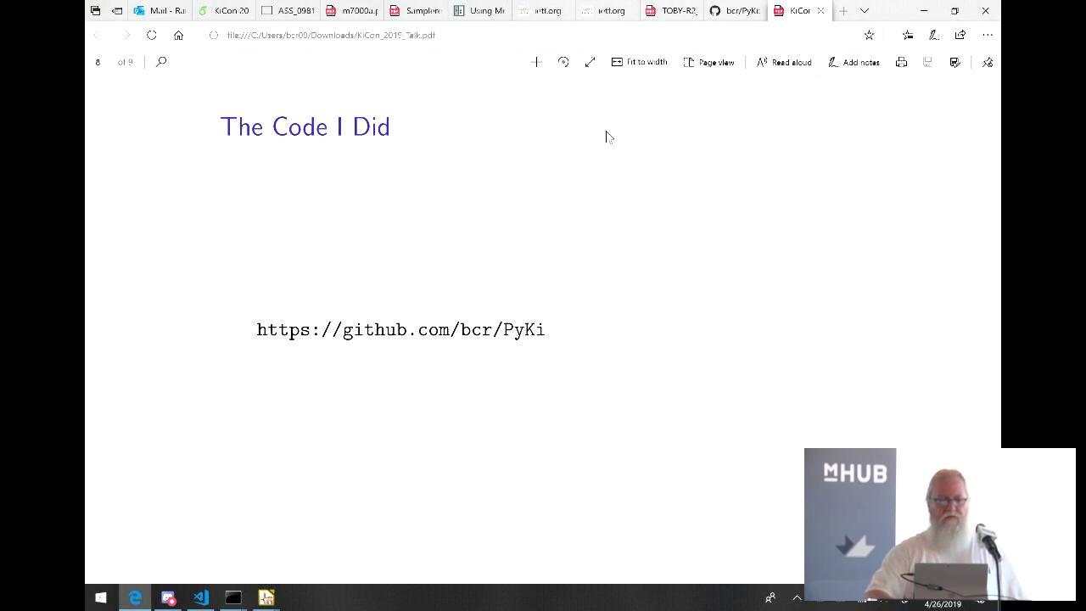
{"action": "scroll", "coordinate": [607, 137], "scroll_direction": "down", "scroll_amount": 1}
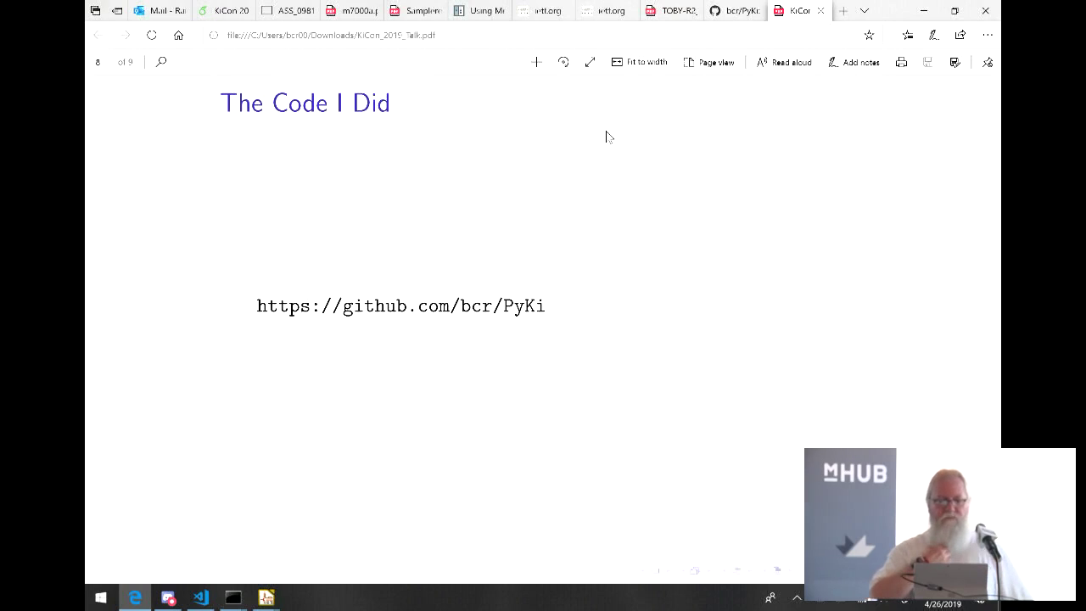
{"action": "left_click", "coordinate": [733, 16]}
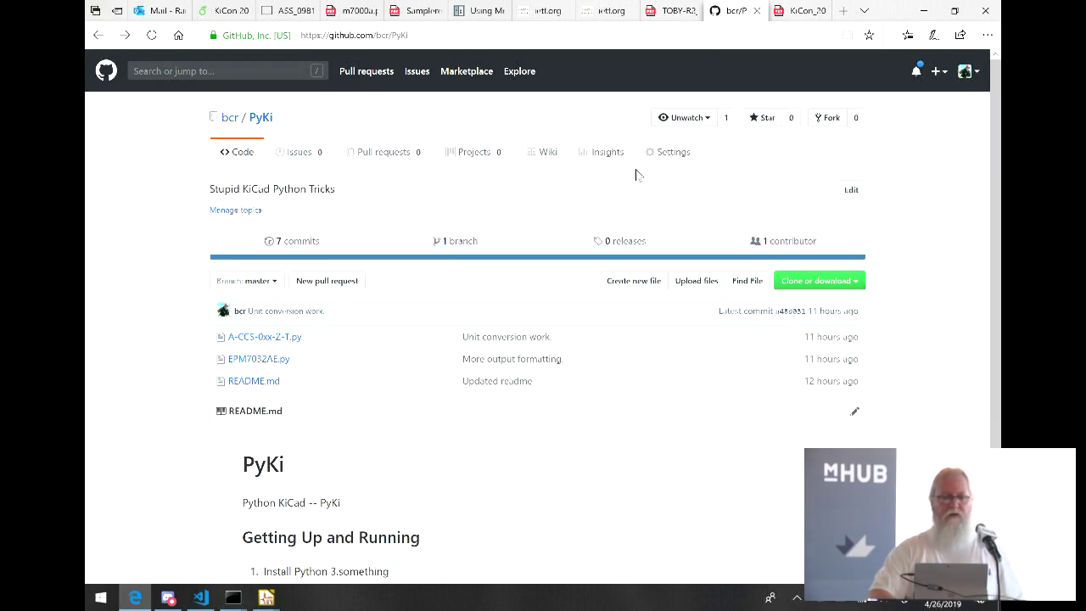
{"action": "scroll", "coordinate": [468, 350], "scroll_direction": "down", "scroll_amount": 1}
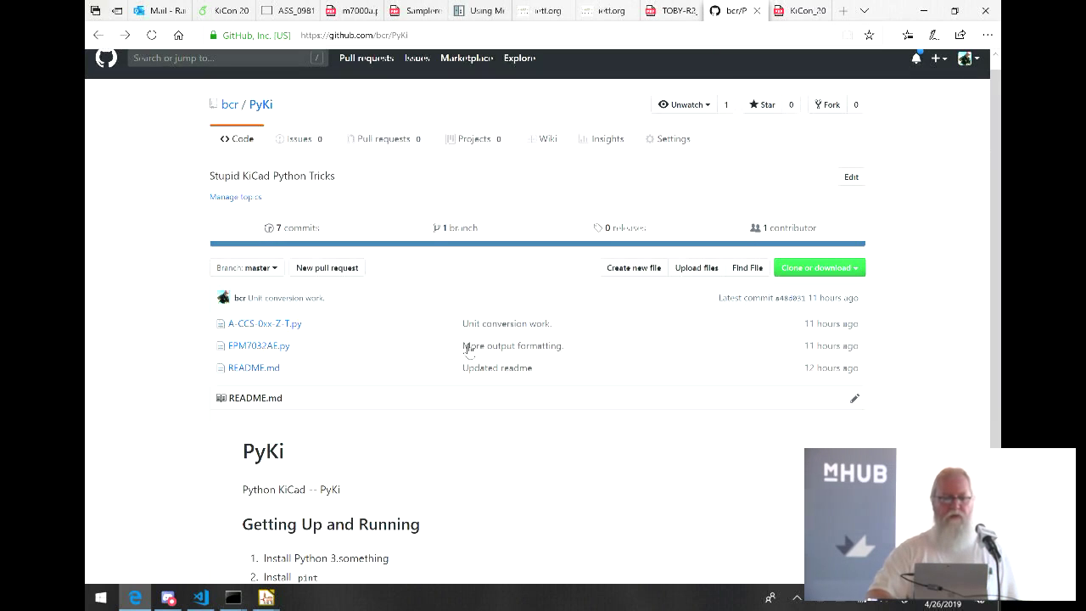
{"action": "scroll", "coordinate": [468, 350], "scroll_direction": "down", "scroll_amount": 2}
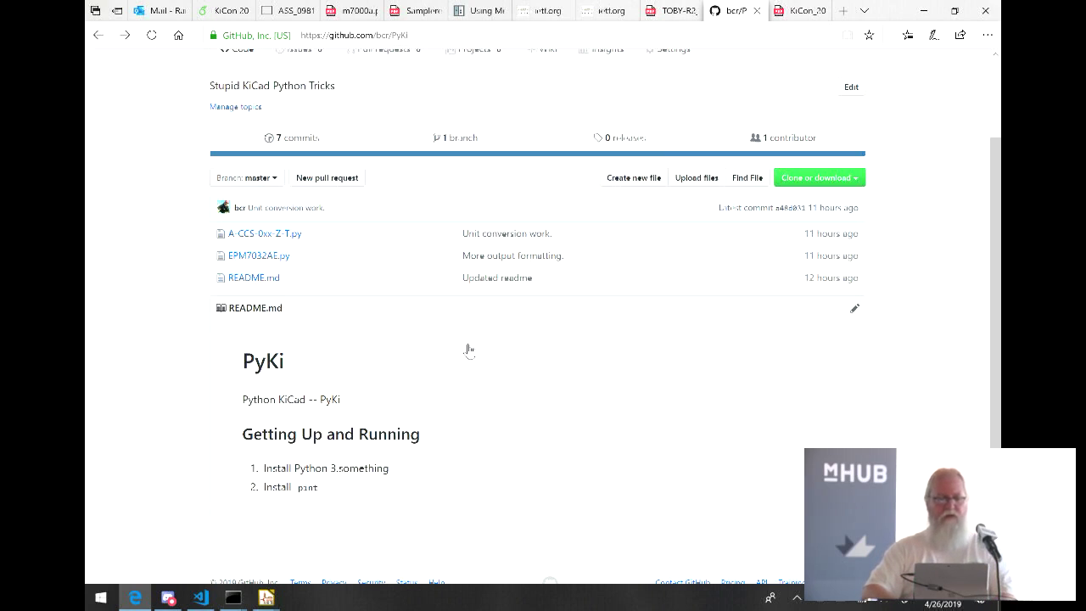
{"action": "key", "text": "alt+Tab"}
{"action": "key", "text": "alt+Tab"}
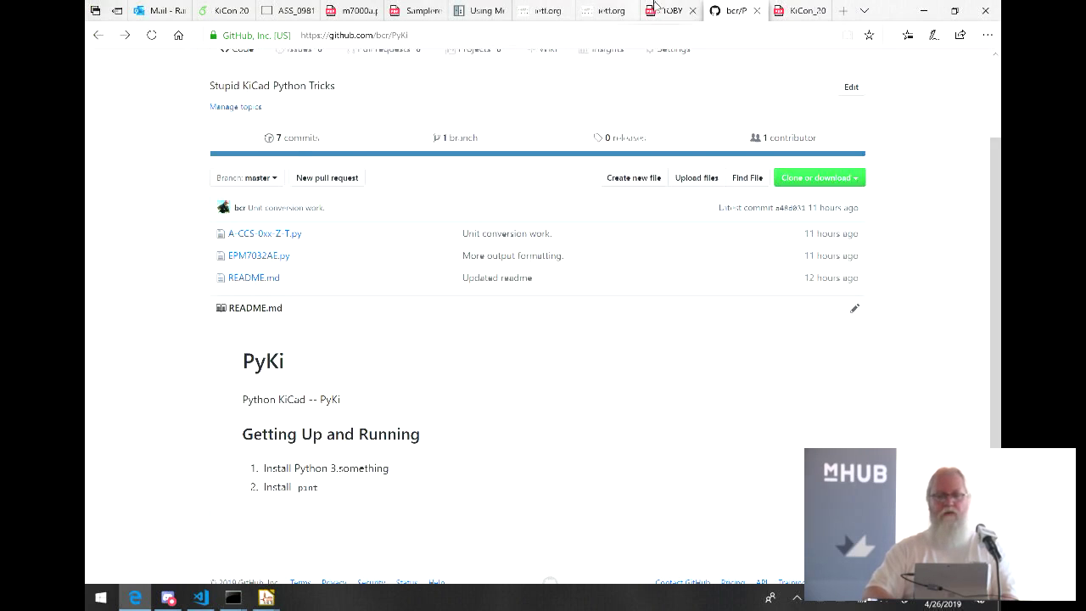
{"action": "left_click", "coordinate": [802, 11]}
Scroll to the 'Things That Might Happen Next' slide, then switch back to the Eeschema schematic.
{"action": "scroll", "coordinate": [419, 325], "scroll_direction": "down", "scroll_amount": 3}
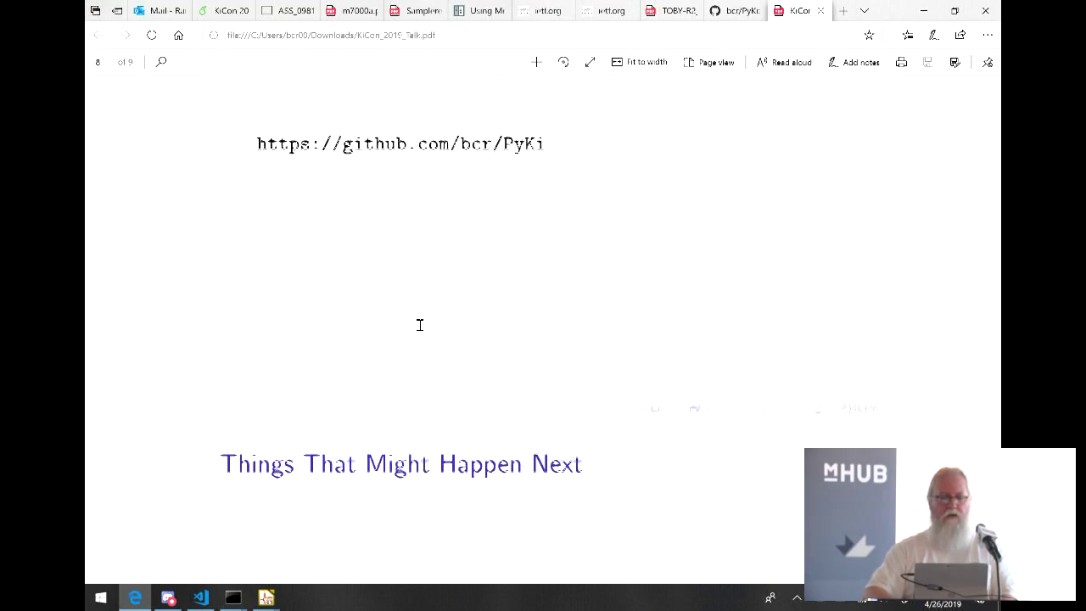
{"action": "scroll", "coordinate": [419, 325], "scroll_direction": "down", "scroll_amount": 4}
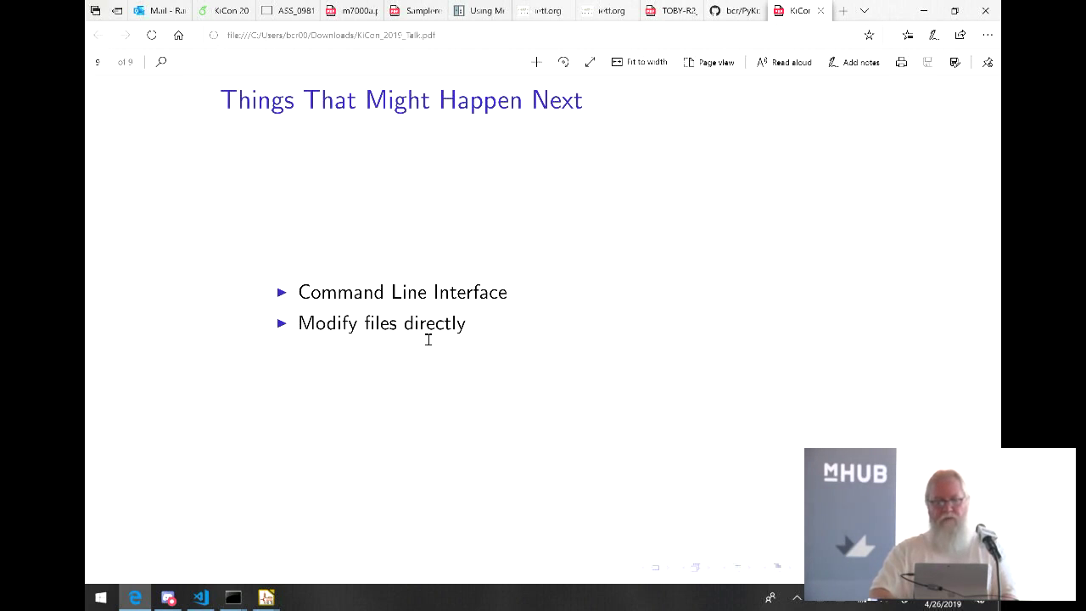
{"action": "key", "text": "alt+Tab"}
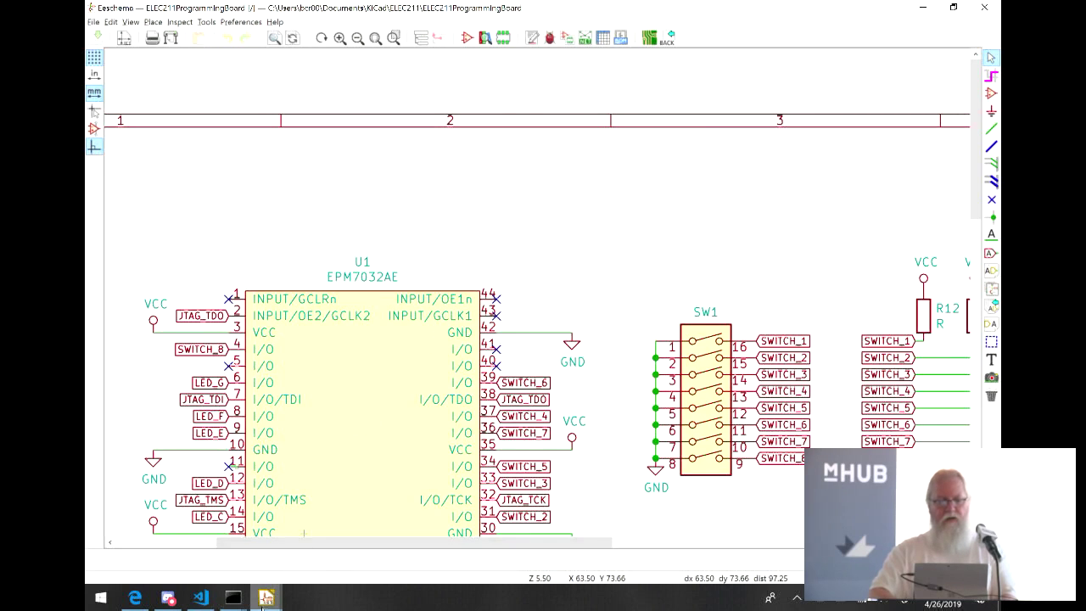
Bring up the KiCad project manager and select ELEC211ProgrammingBoard.kicad_pcb.
{"action": "mouse_move", "coordinate": [264, 598]}
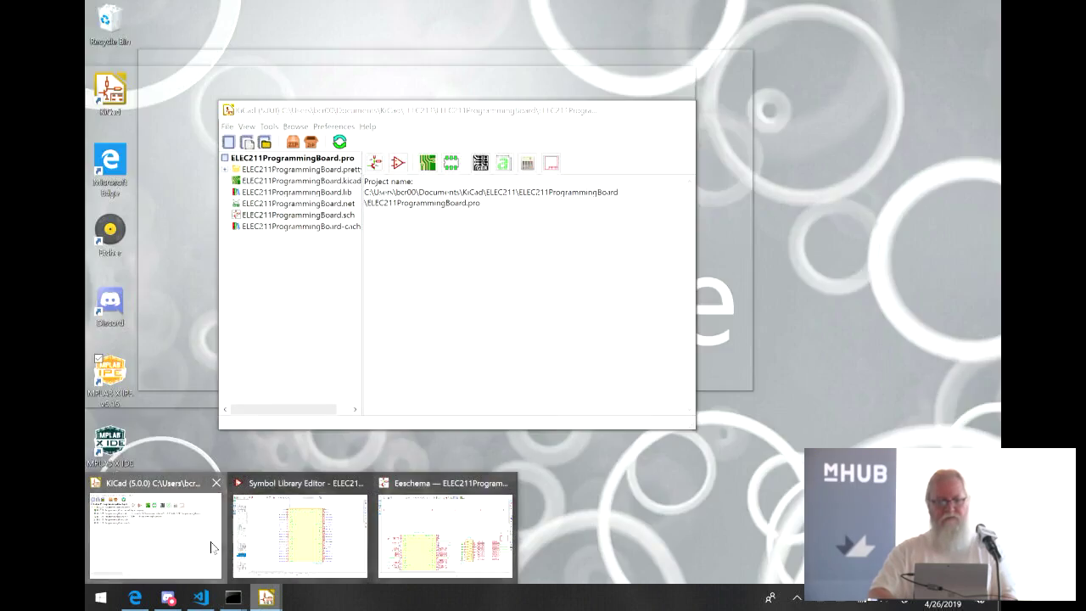
{"action": "left_click", "coordinate": [212, 547]}
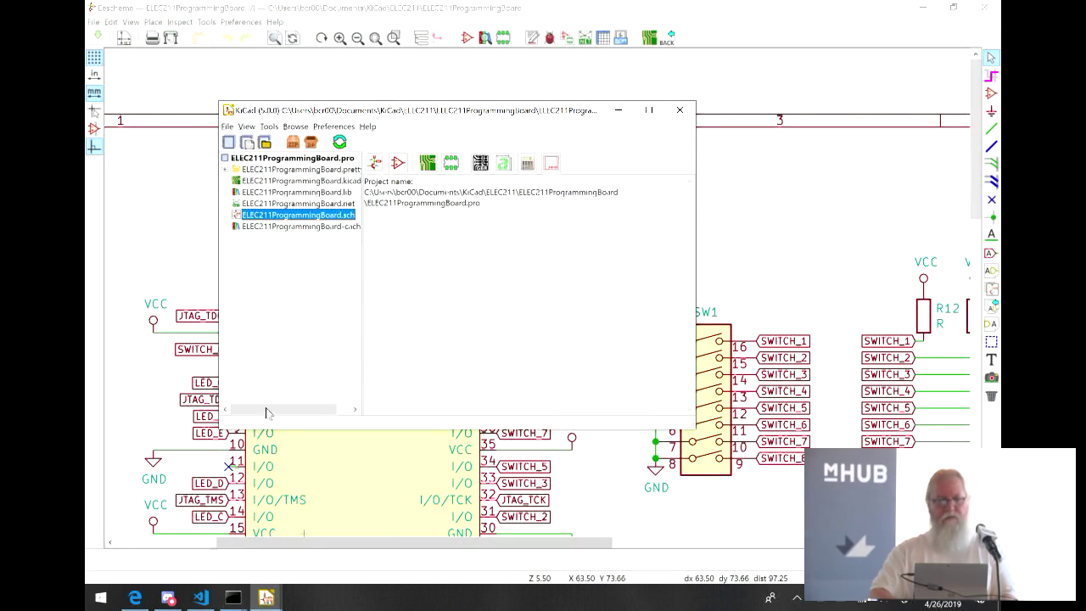
{"action": "left_click", "coordinate": [336, 182]}
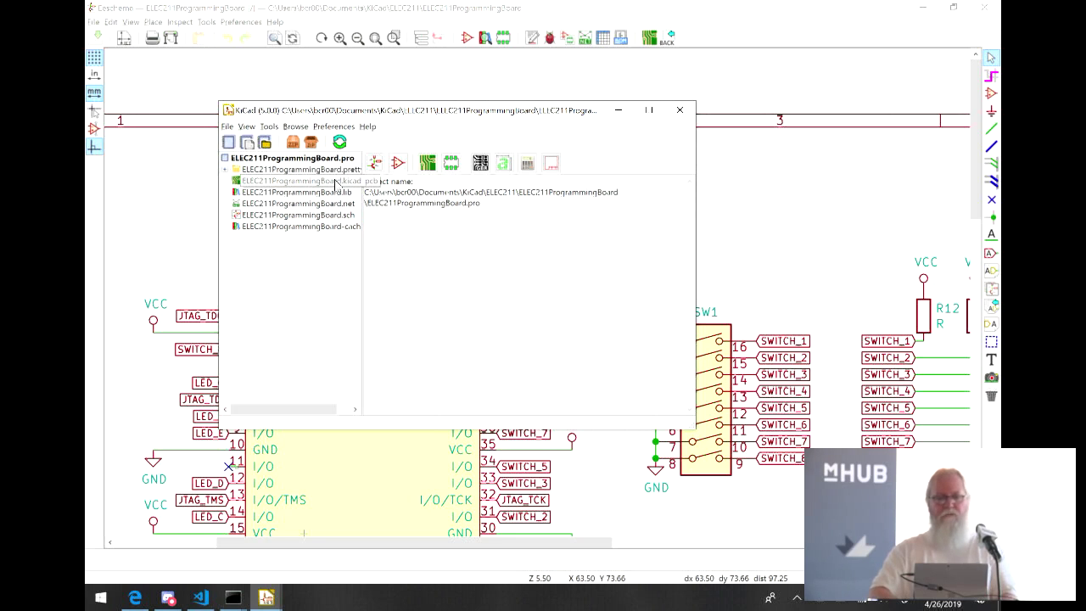